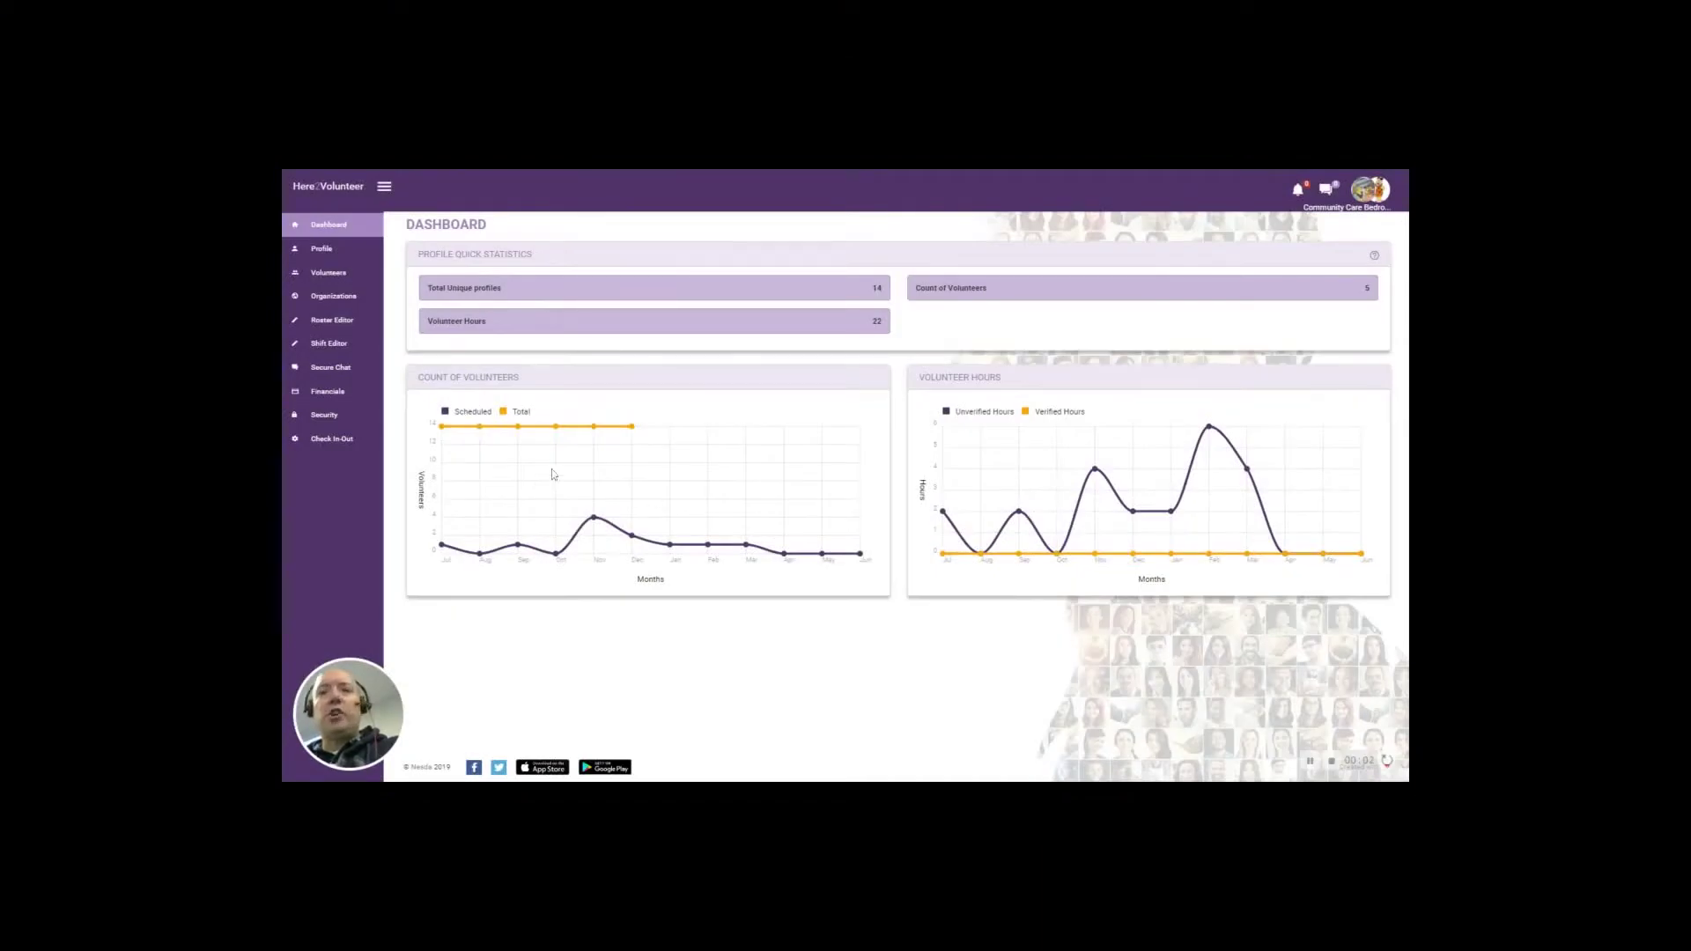
# Go to the Security page from the left sidebar
pyautogui.click(323, 415)
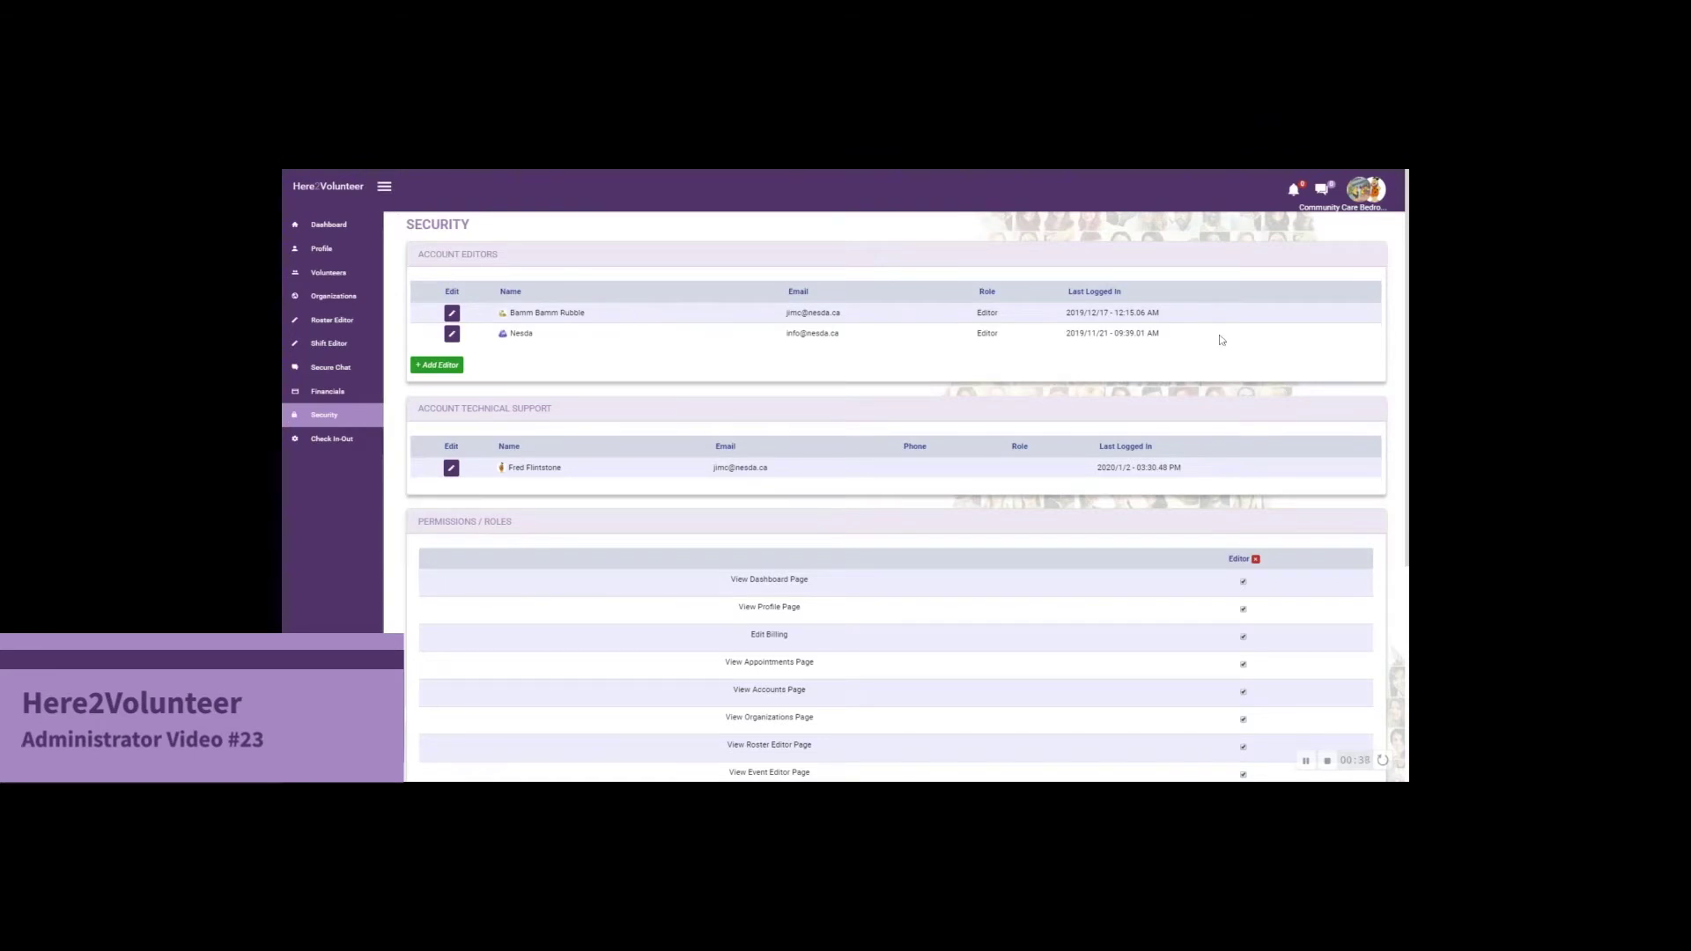
# Grant the Editor role View Check-In/Out Settings Page permission and save the permissions
pyautogui.scroll(-3, 1222, 340)
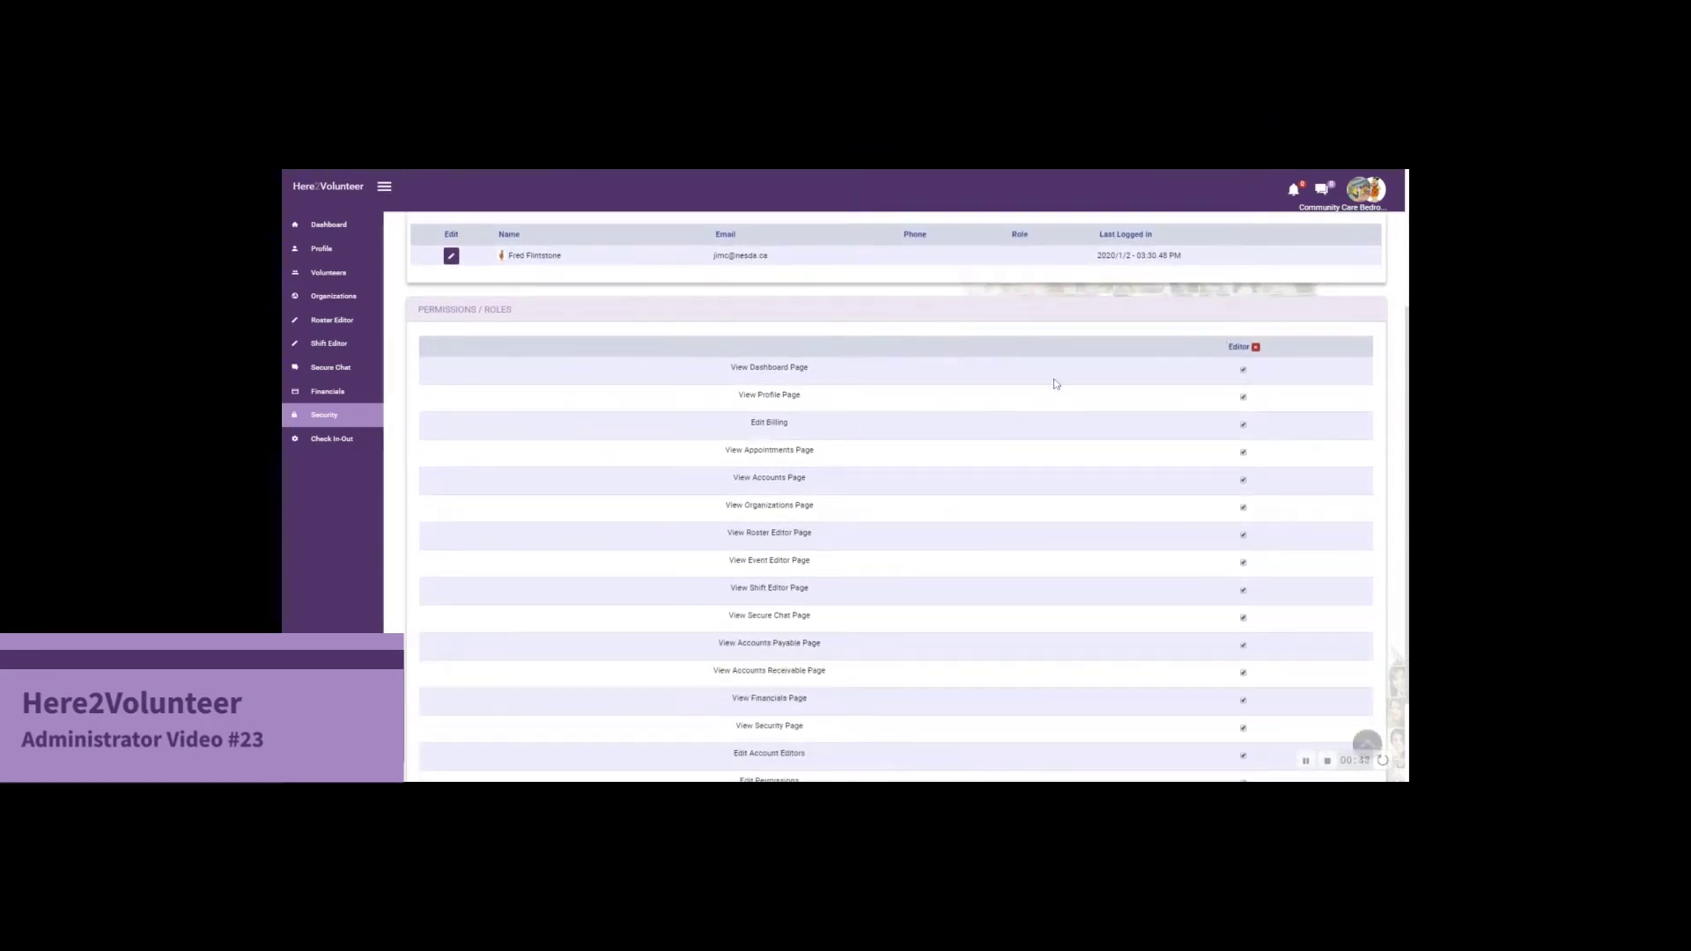
pyautogui.scroll(-1, 894, 392)
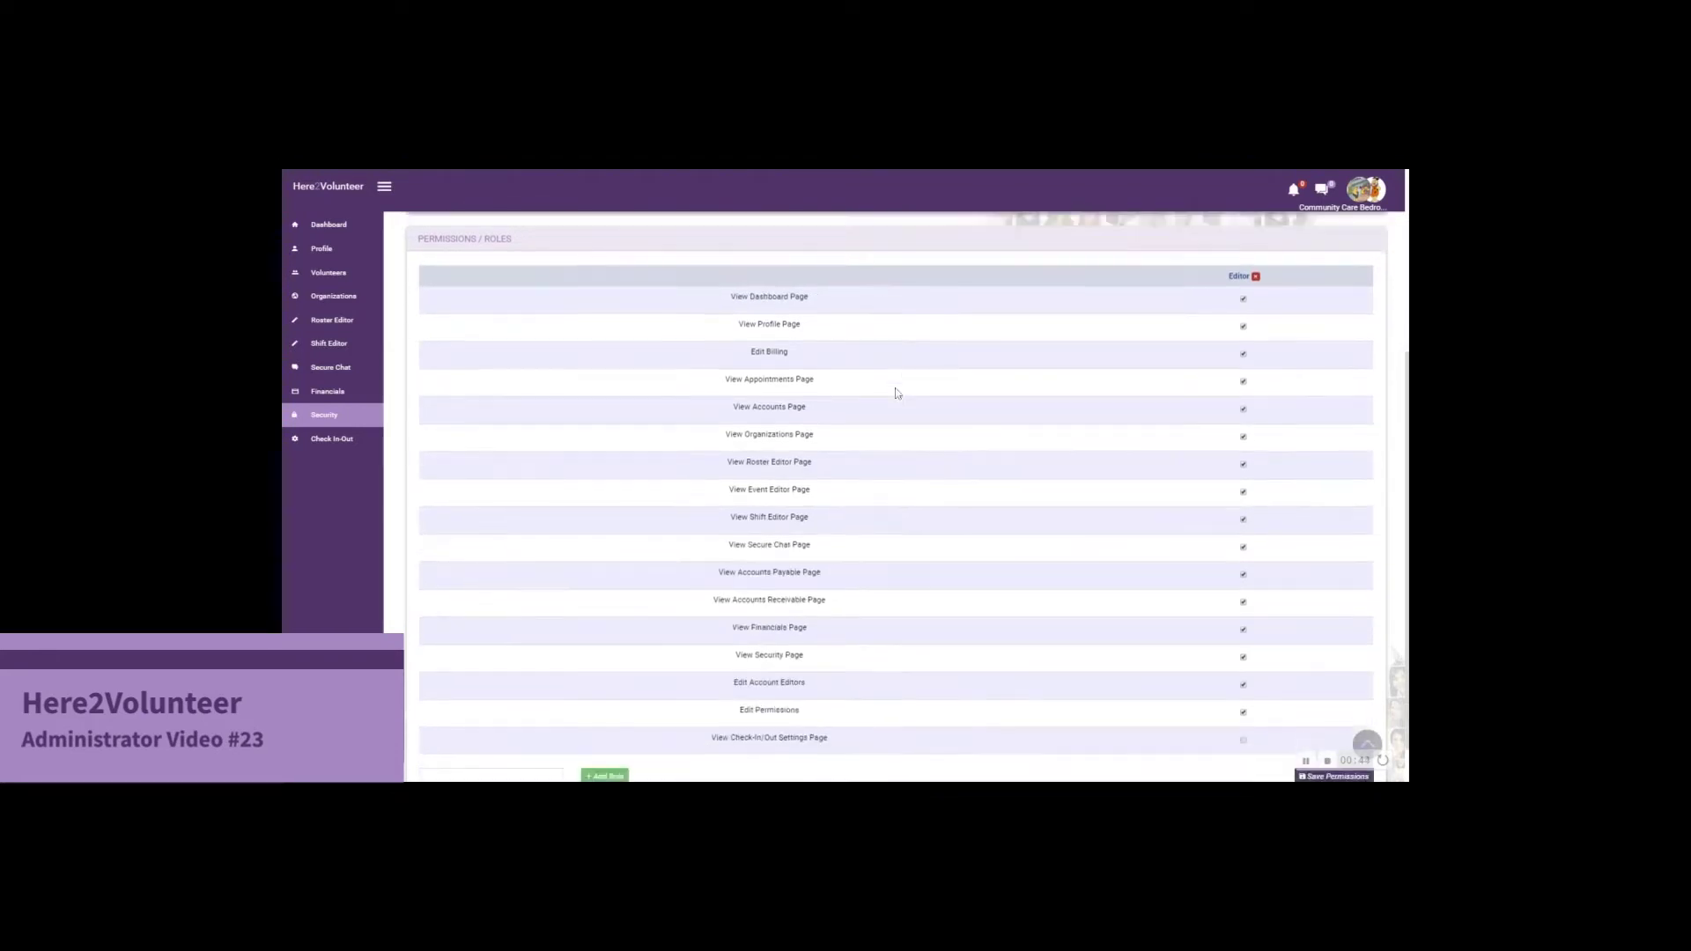
pyautogui.scroll(-1, 898, 394)
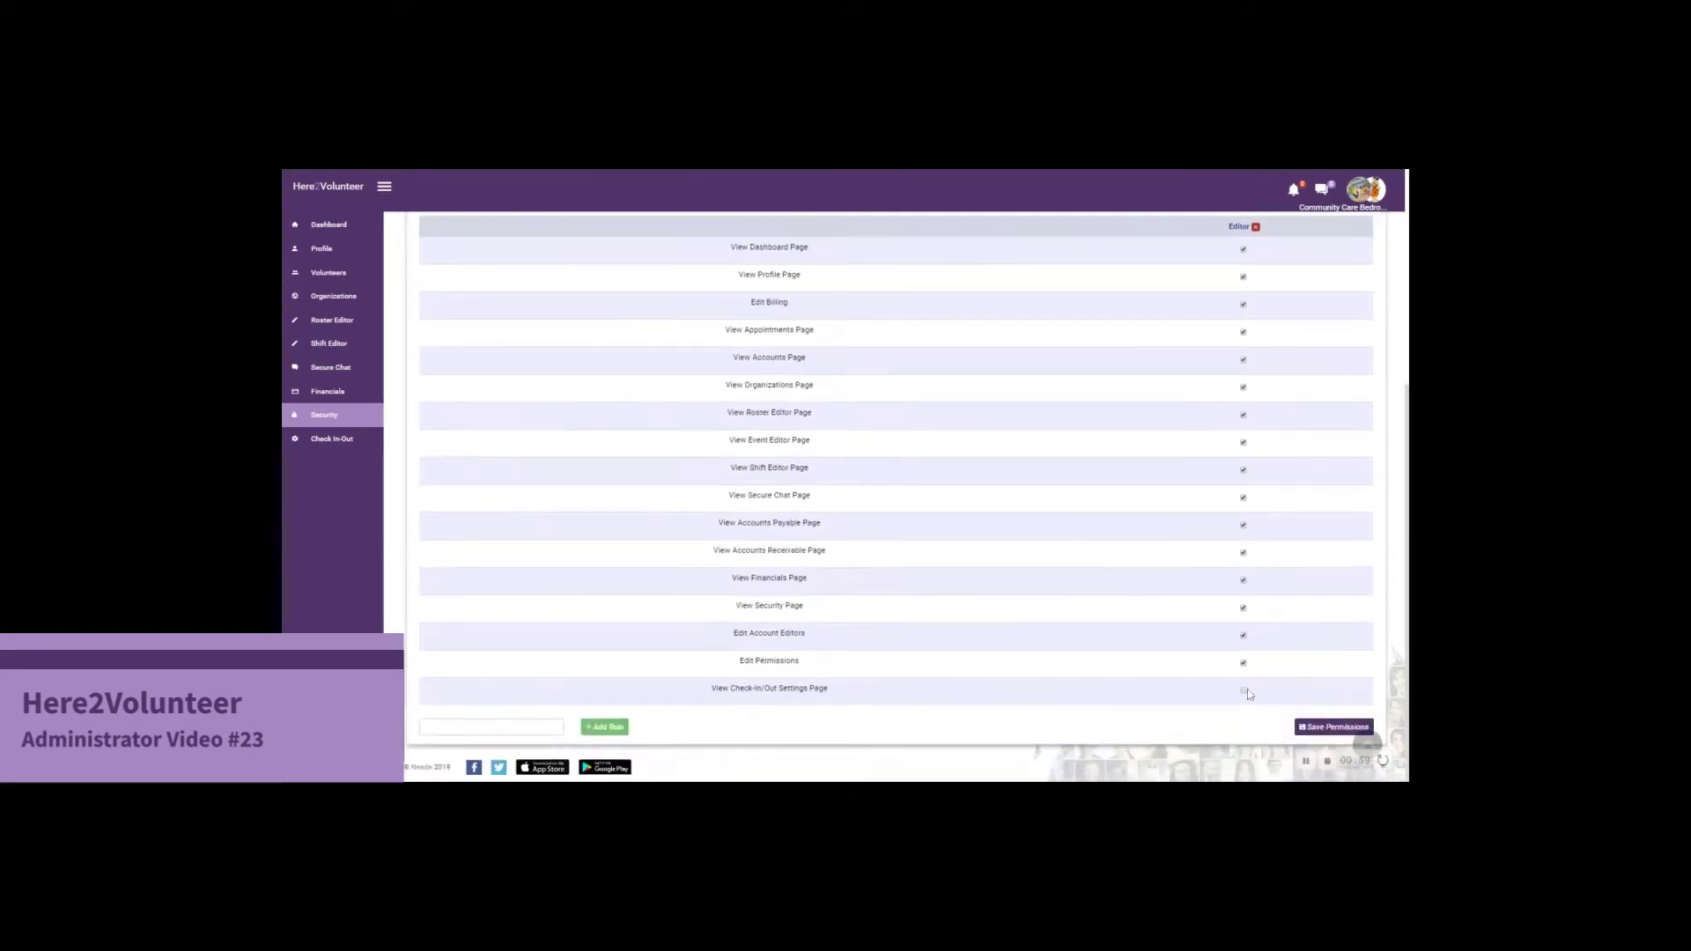
pyautogui.click(1244, 692)
pyautogui.click(1336, 729)
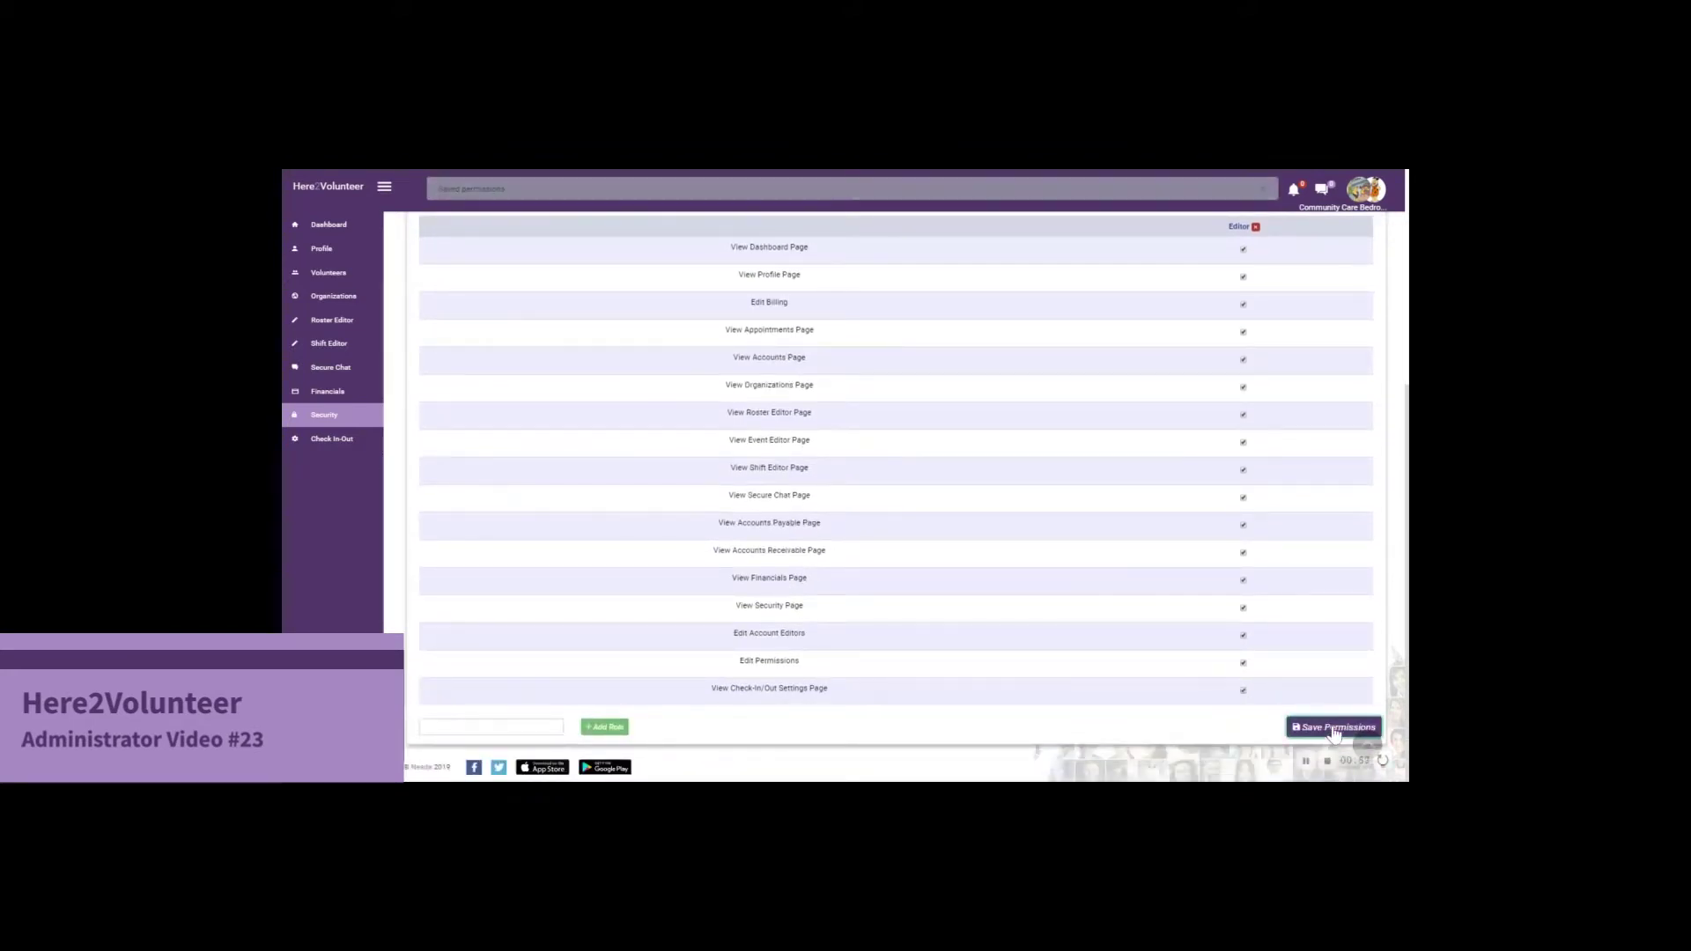
pyautogui.scroll(2, 1010, 649)
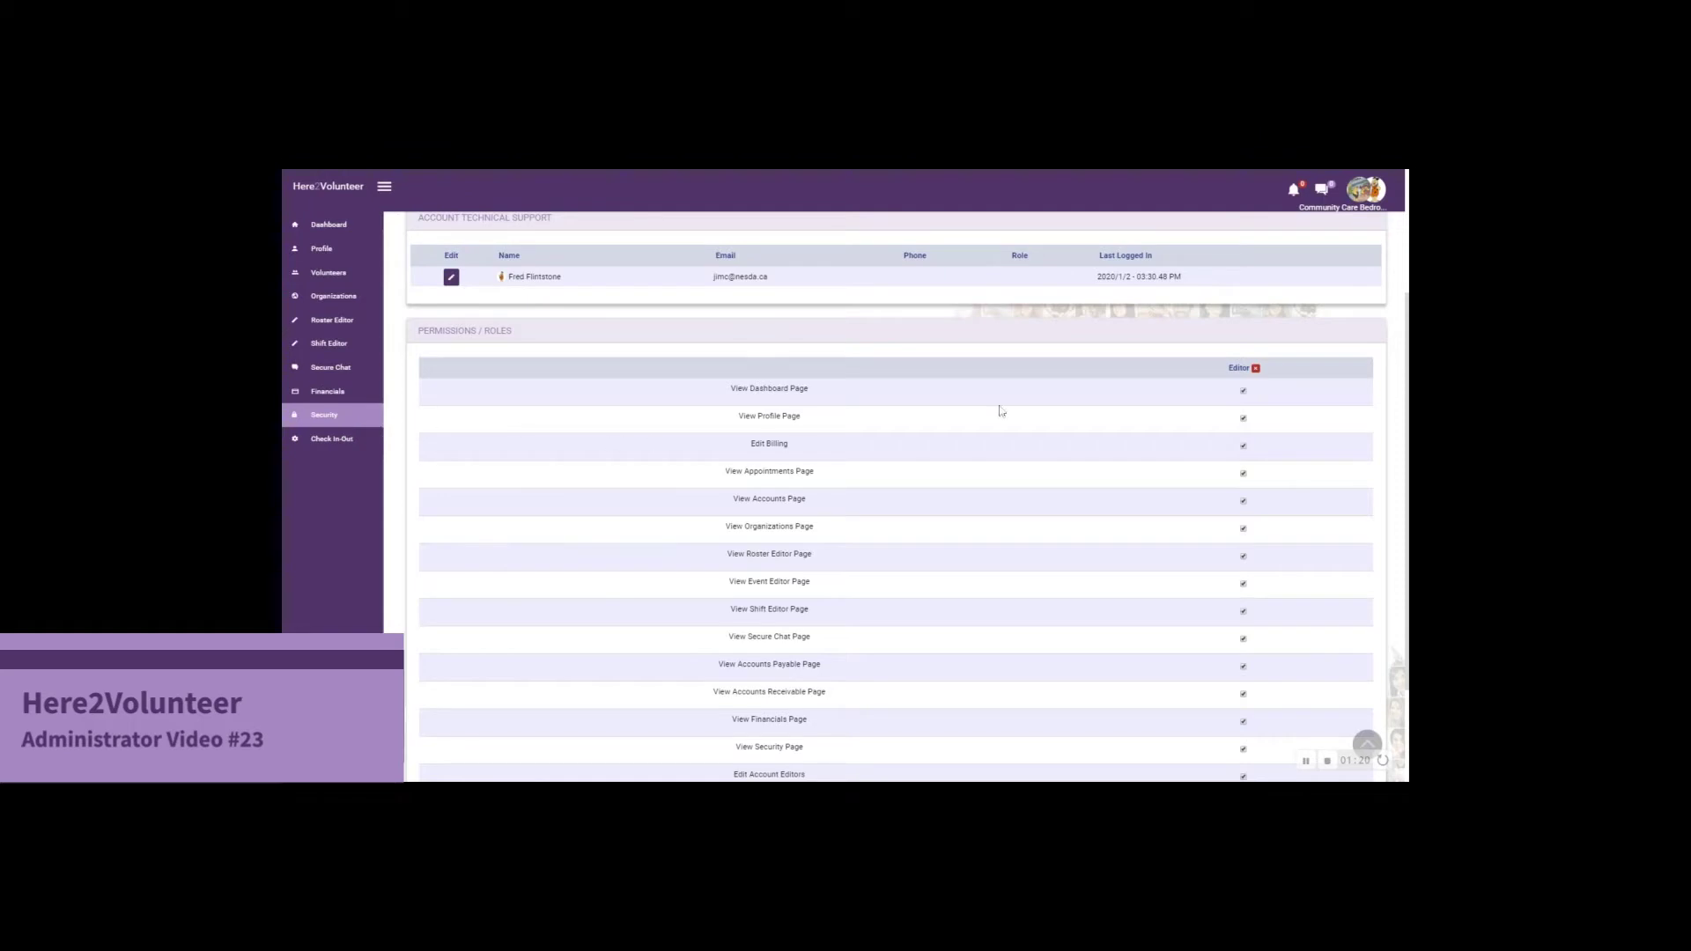
# Create a new role named 'Editor 2'
pyautogui.scroll(-2, 1013, 508)
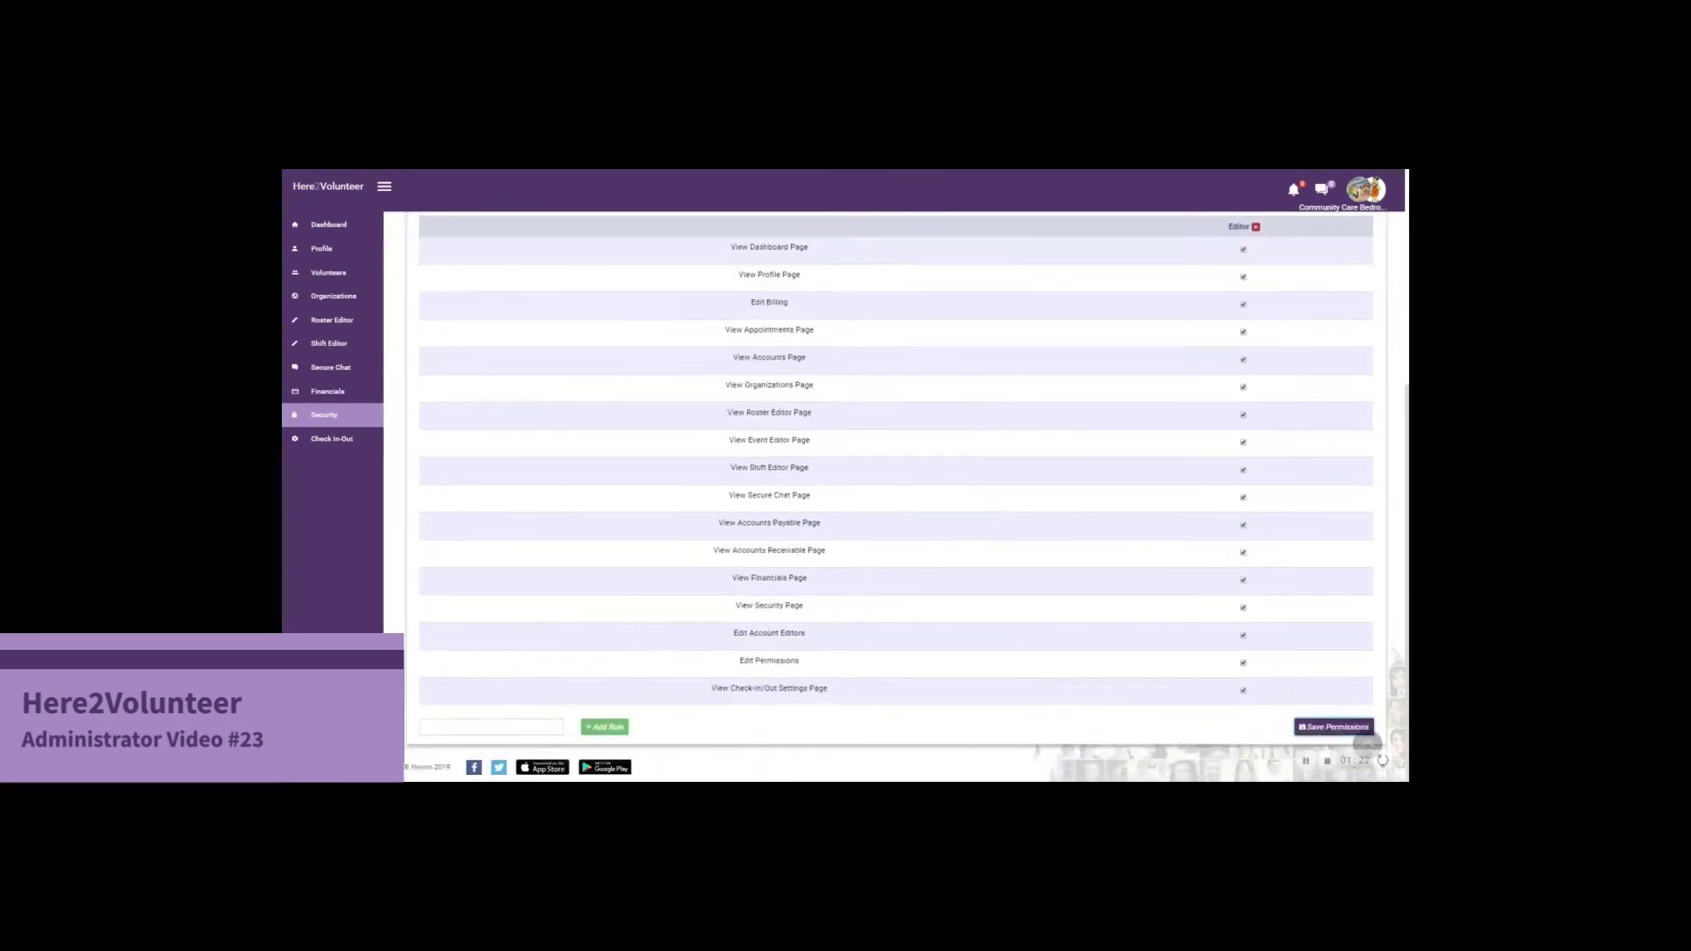
pyautogui.click(493, 727)
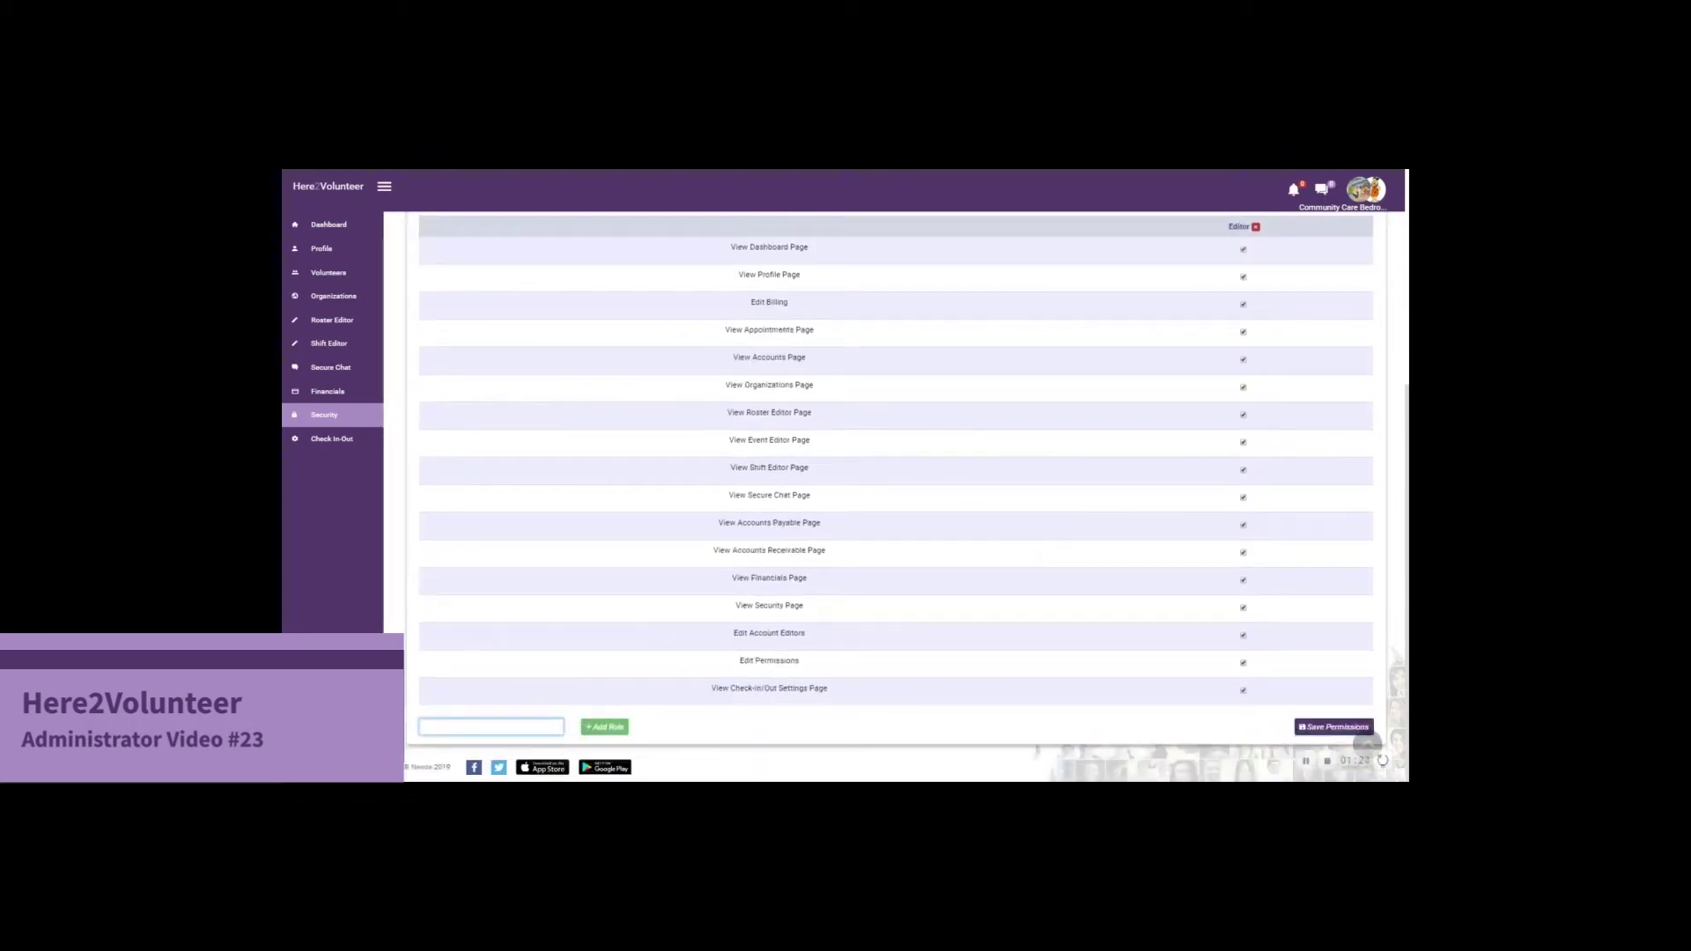
pyautogui.write('Editor 2')
pyautogui.click(604, 726)
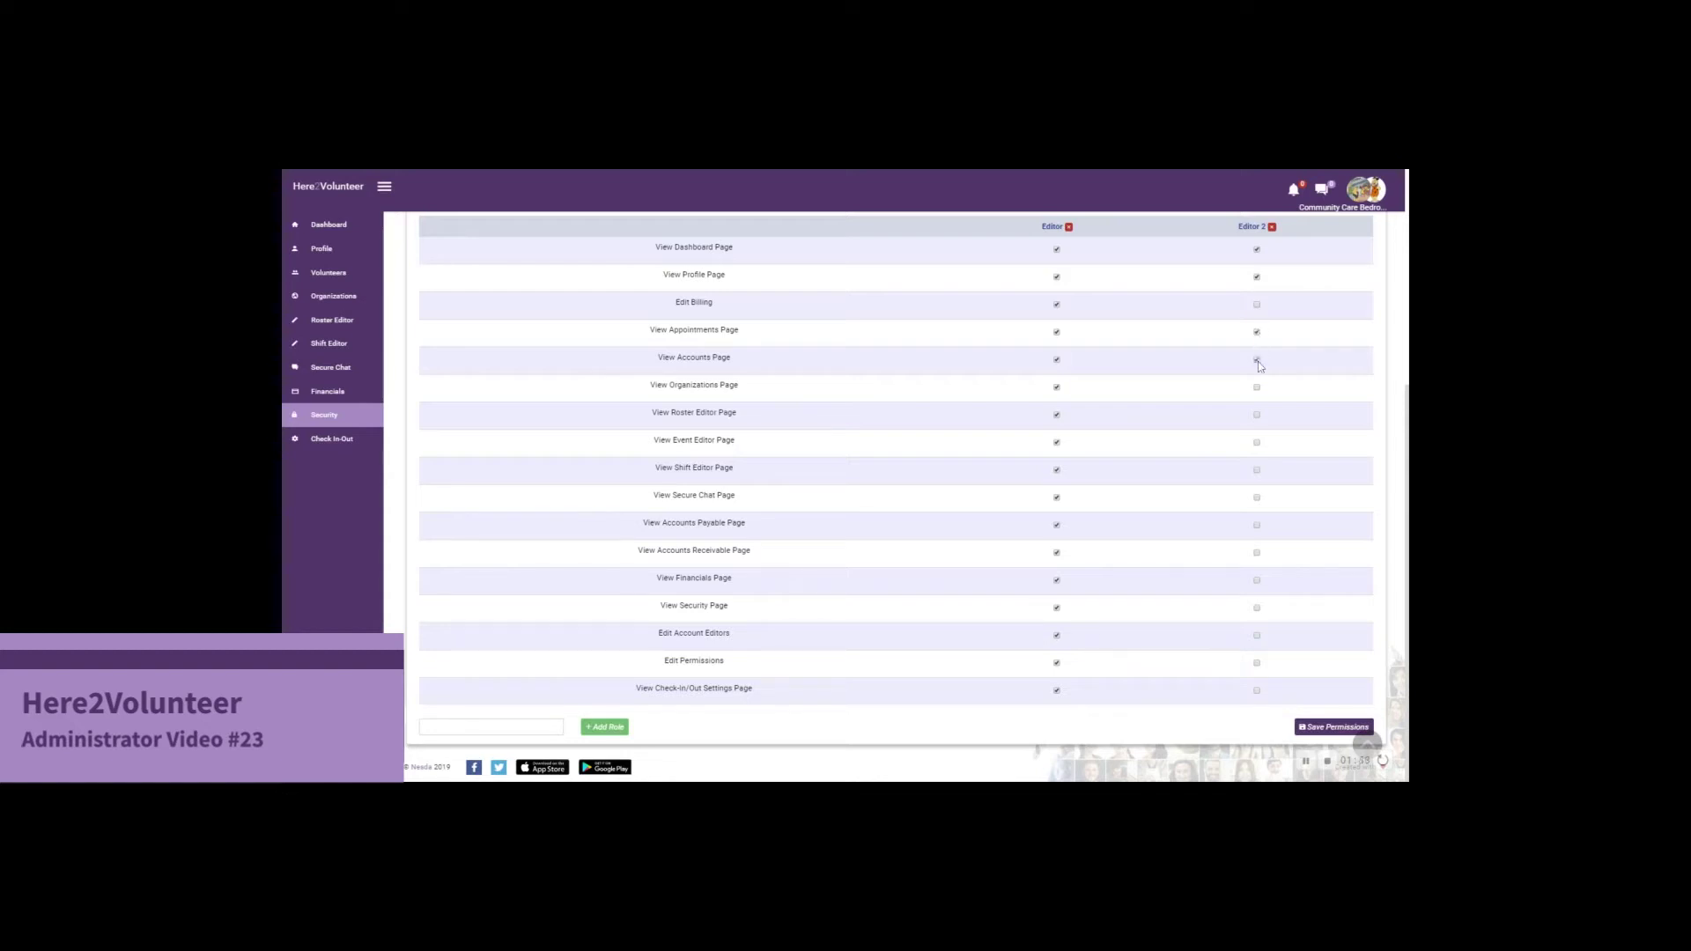
# Give Editor 2 the Organizations, Roster Editor and Secure Chat page permissions, then save
pyautogui.click(1257, 389)
pyautogui.click(1257, 416)
pyautogui.click(1257, 498)
pyautogui.click(1336, 726)
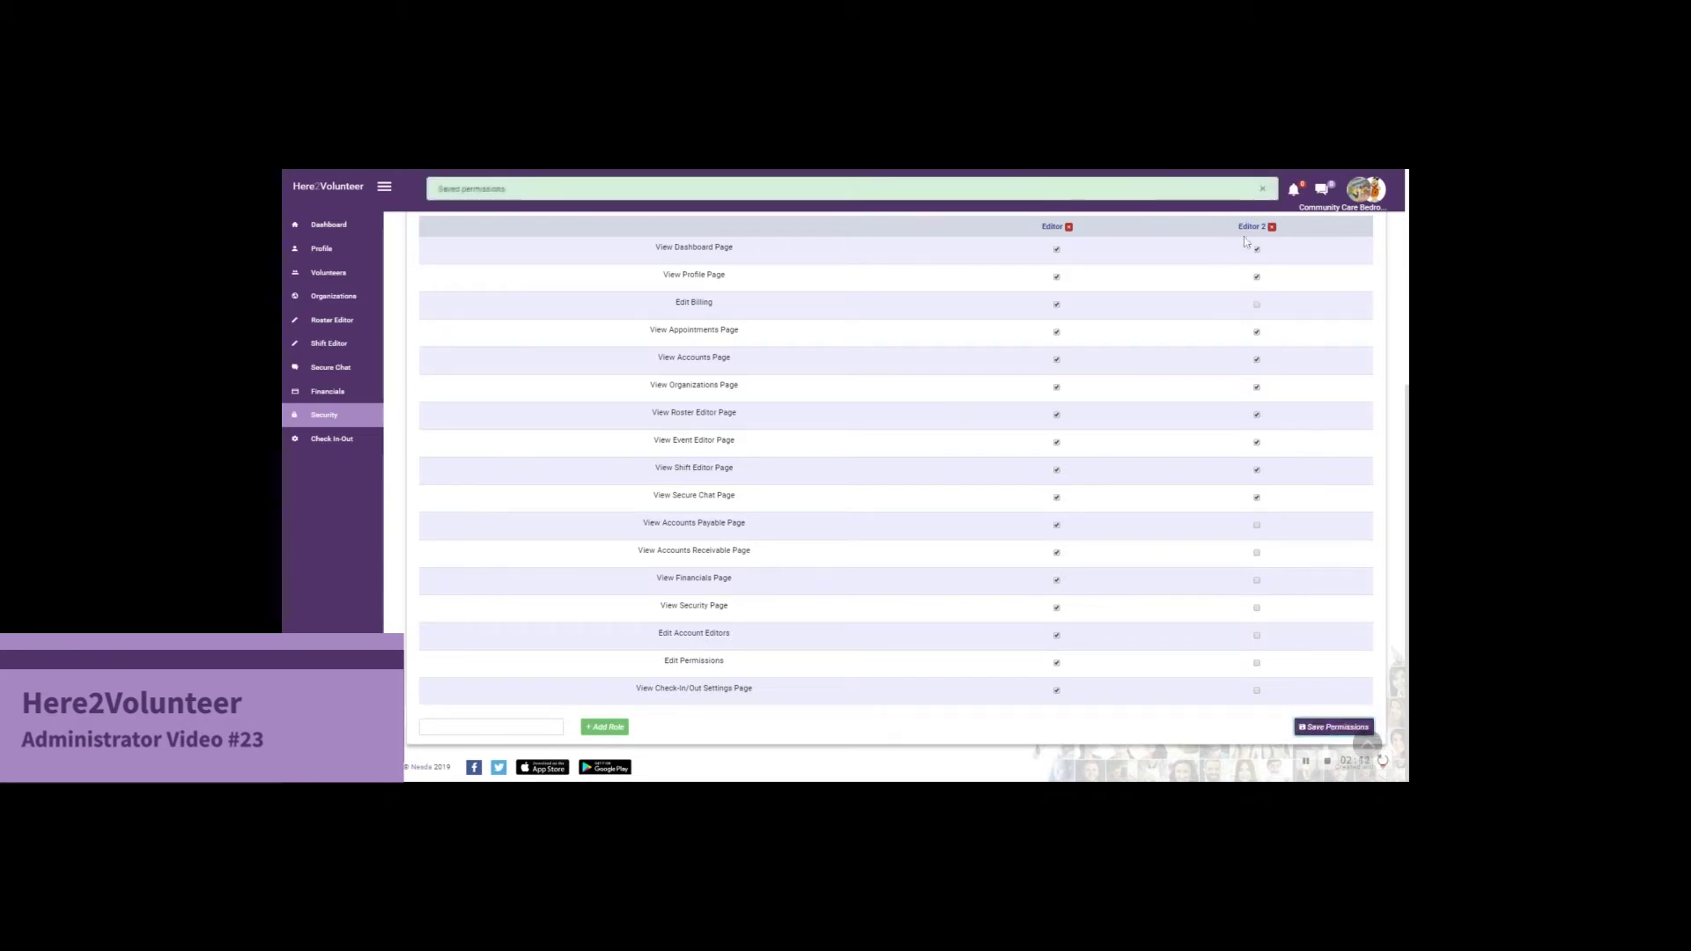
# Request a new account editor for the chosen user's account with the Editor 2 role
pyautogui.scroll(4, 613, 405)
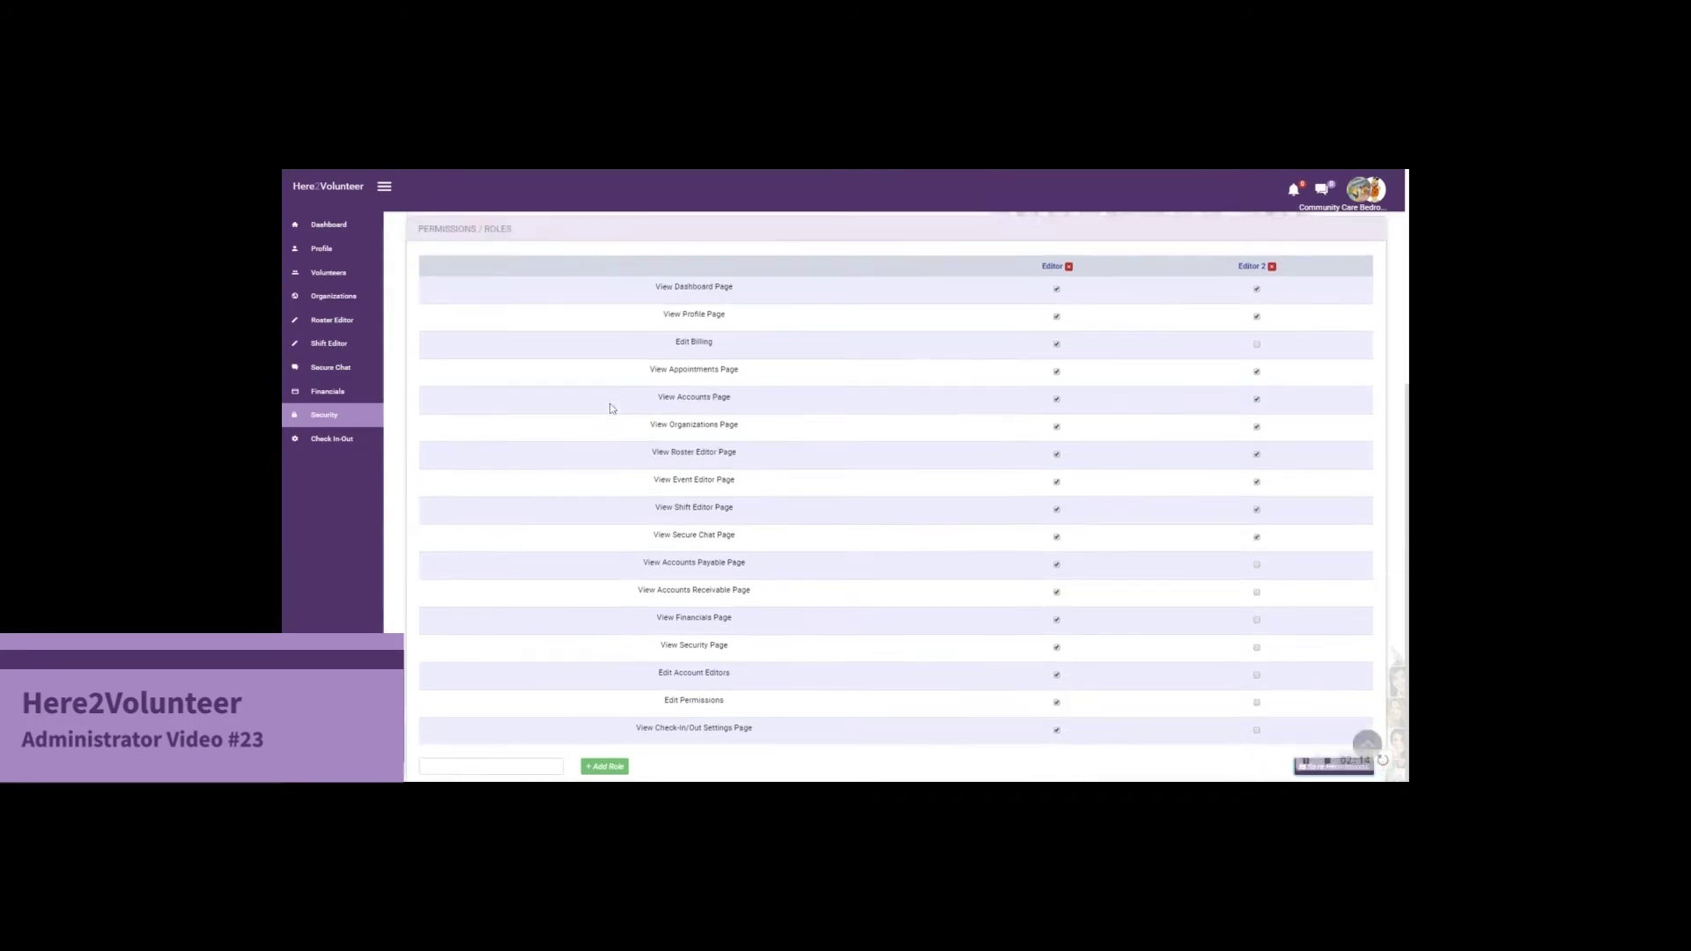
pyautogui.scroll(1, 614, 380)
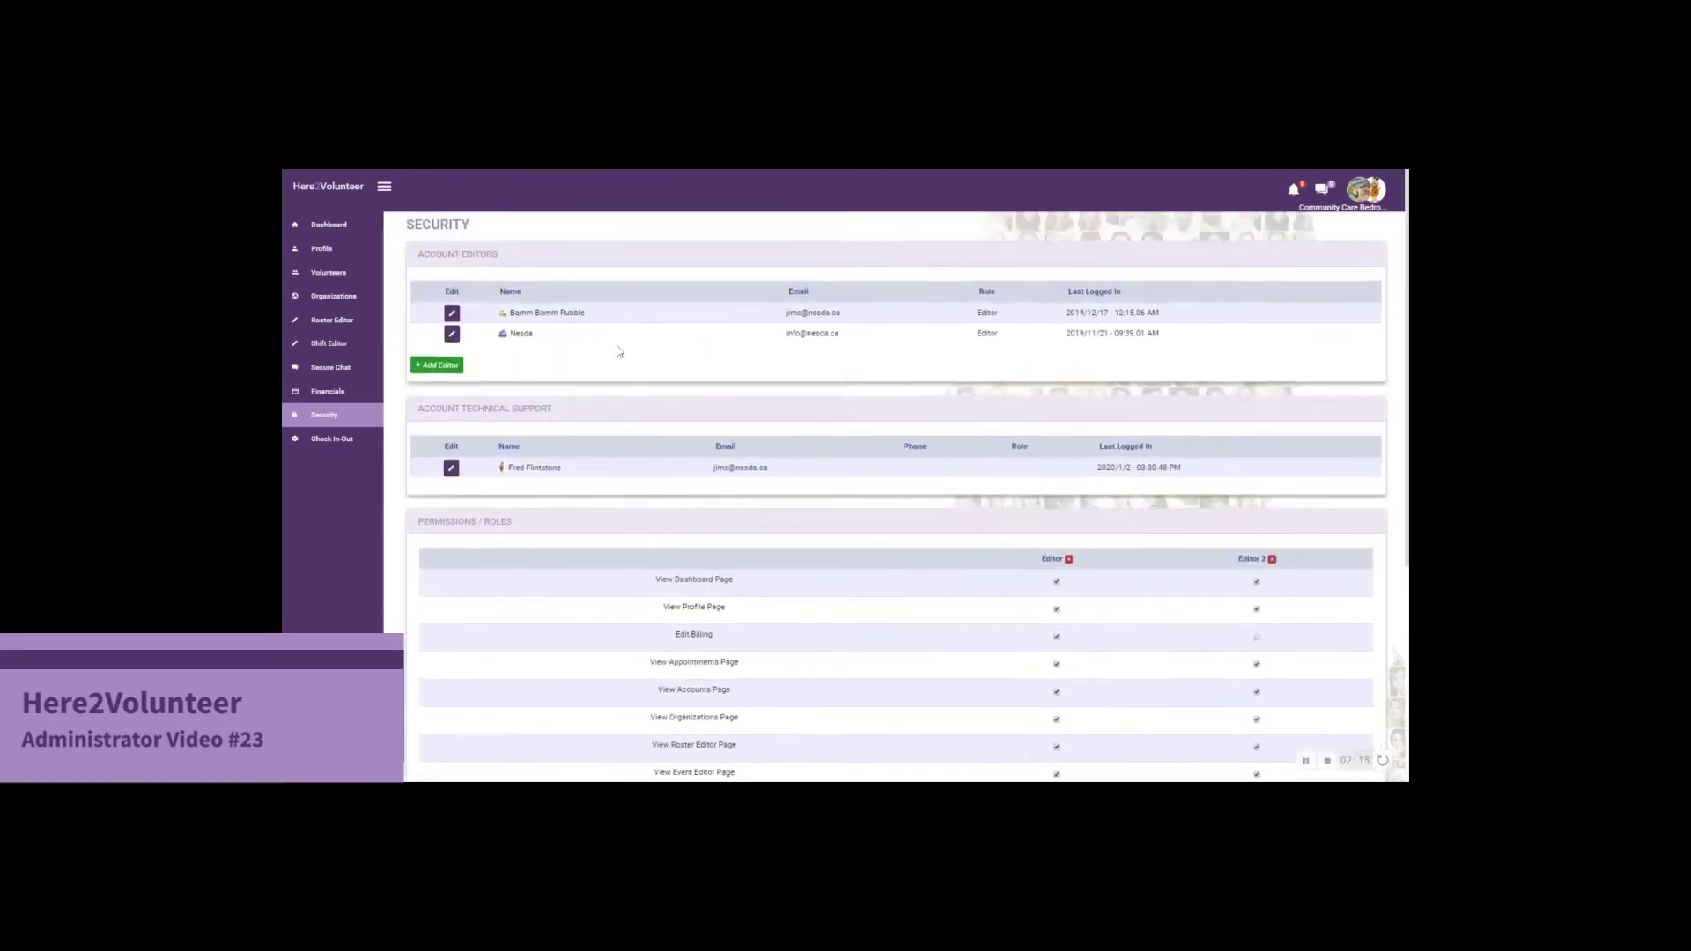
pyautogui.click(451, 368)
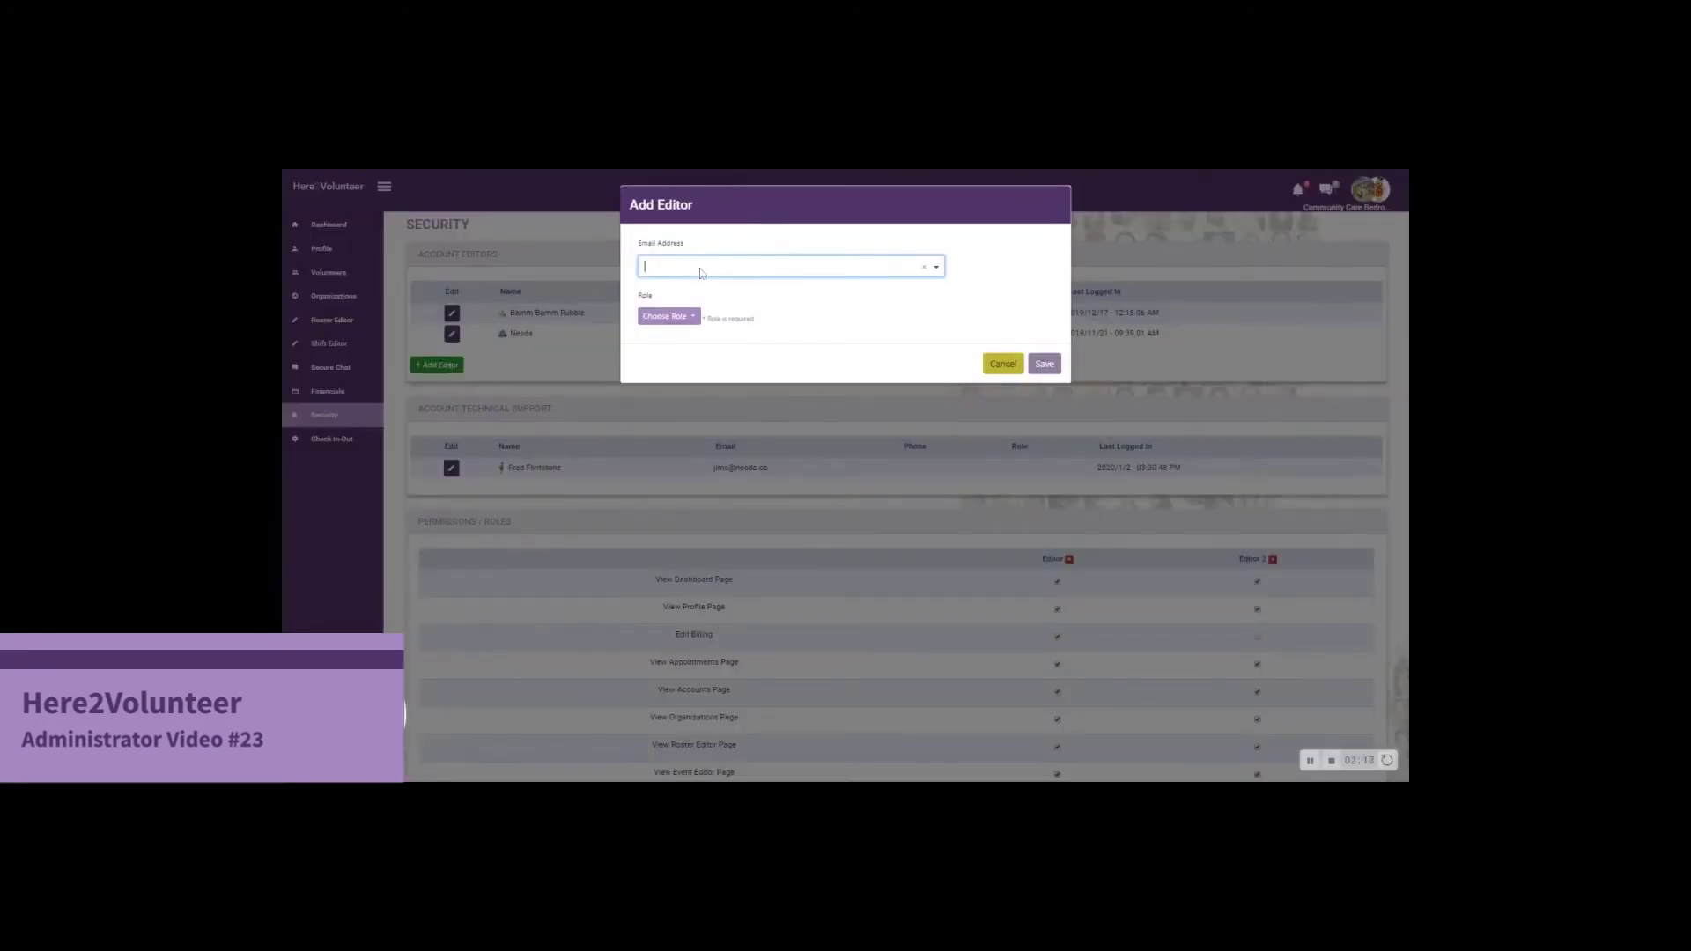
pyautogui.write('wilma')
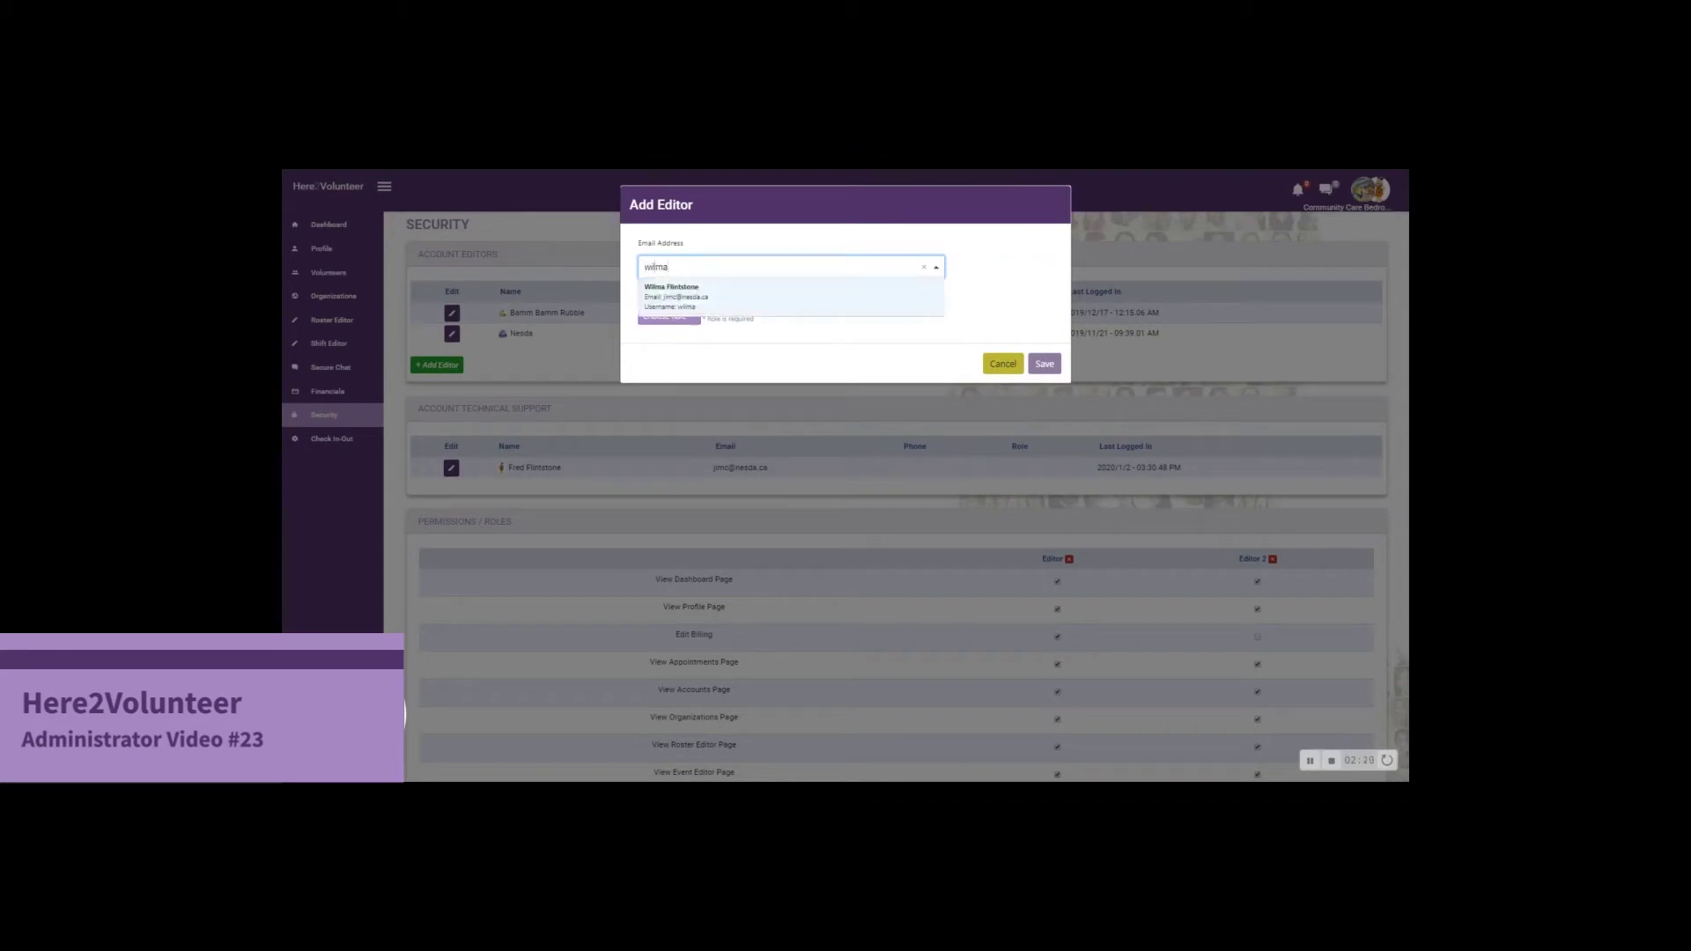
pyautogui.click(691, 299)
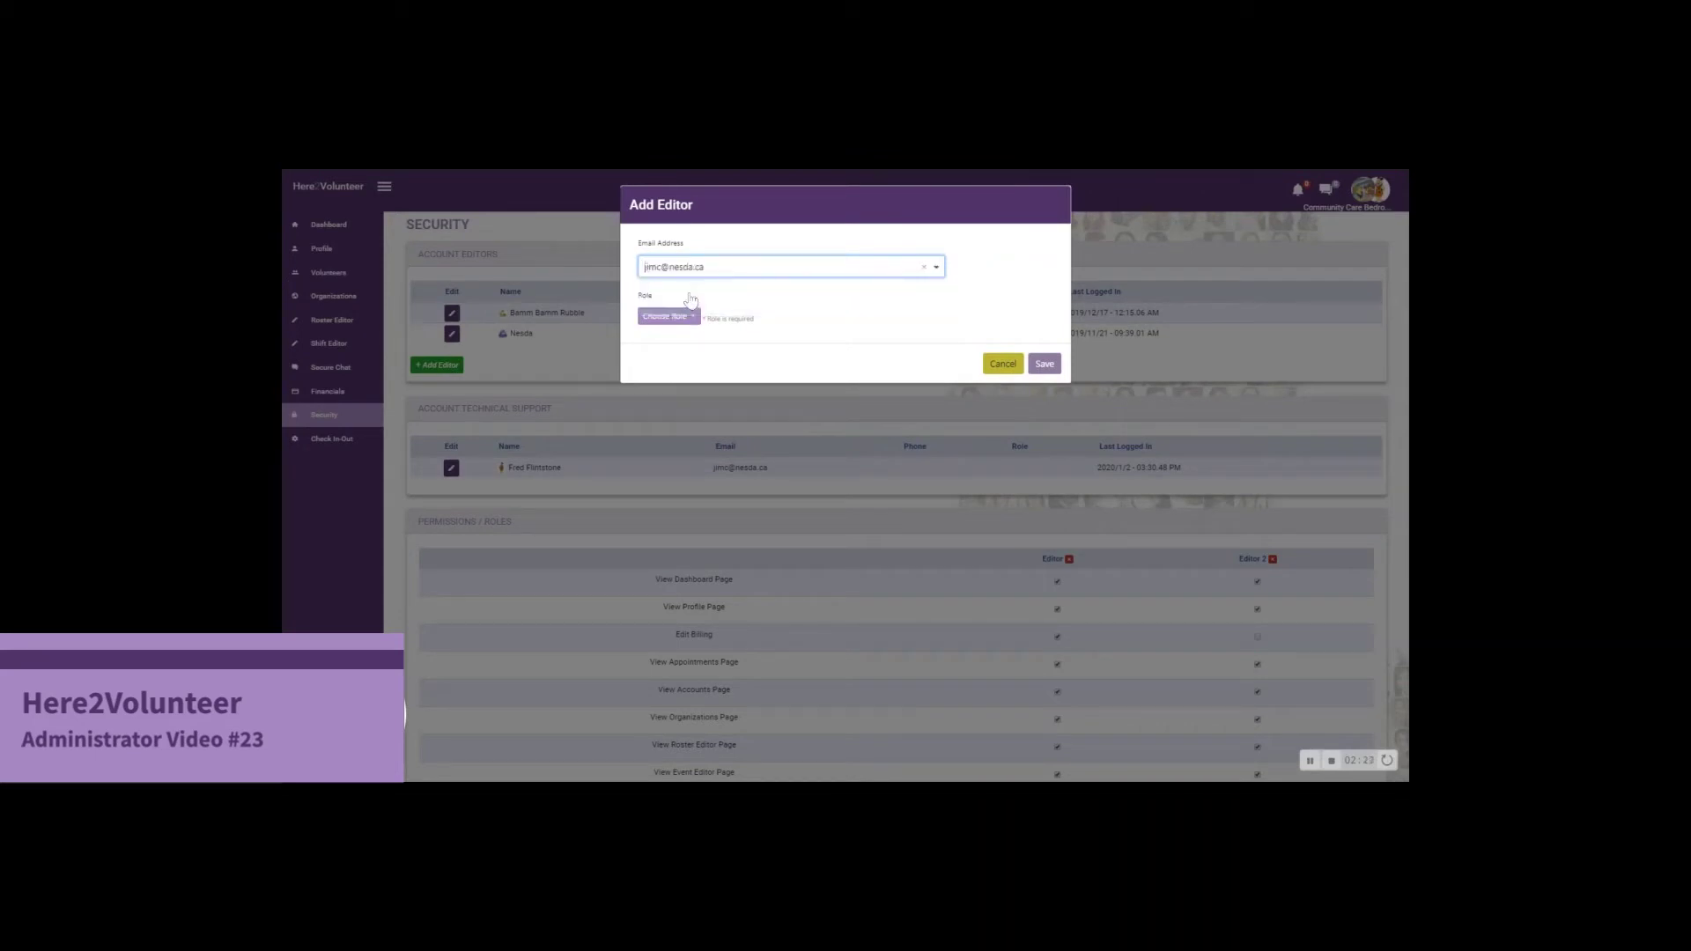
pyautogui.click(688, 316)
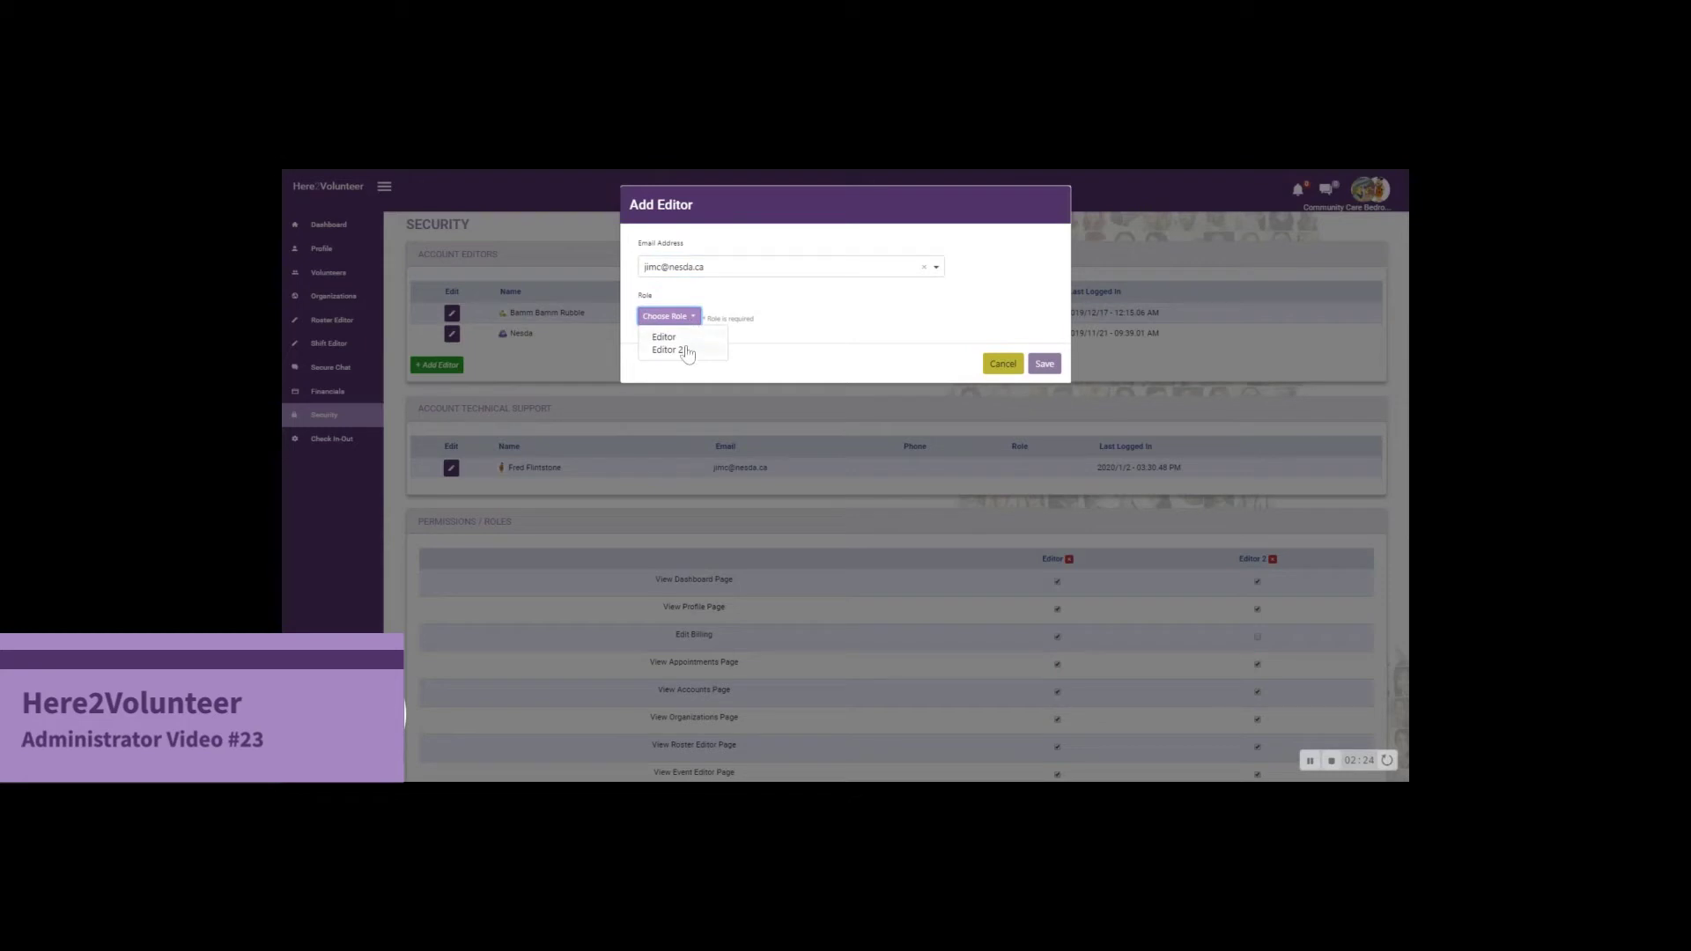
pyautogui.click(688, 350)
pyautogui.click(1044, 365)
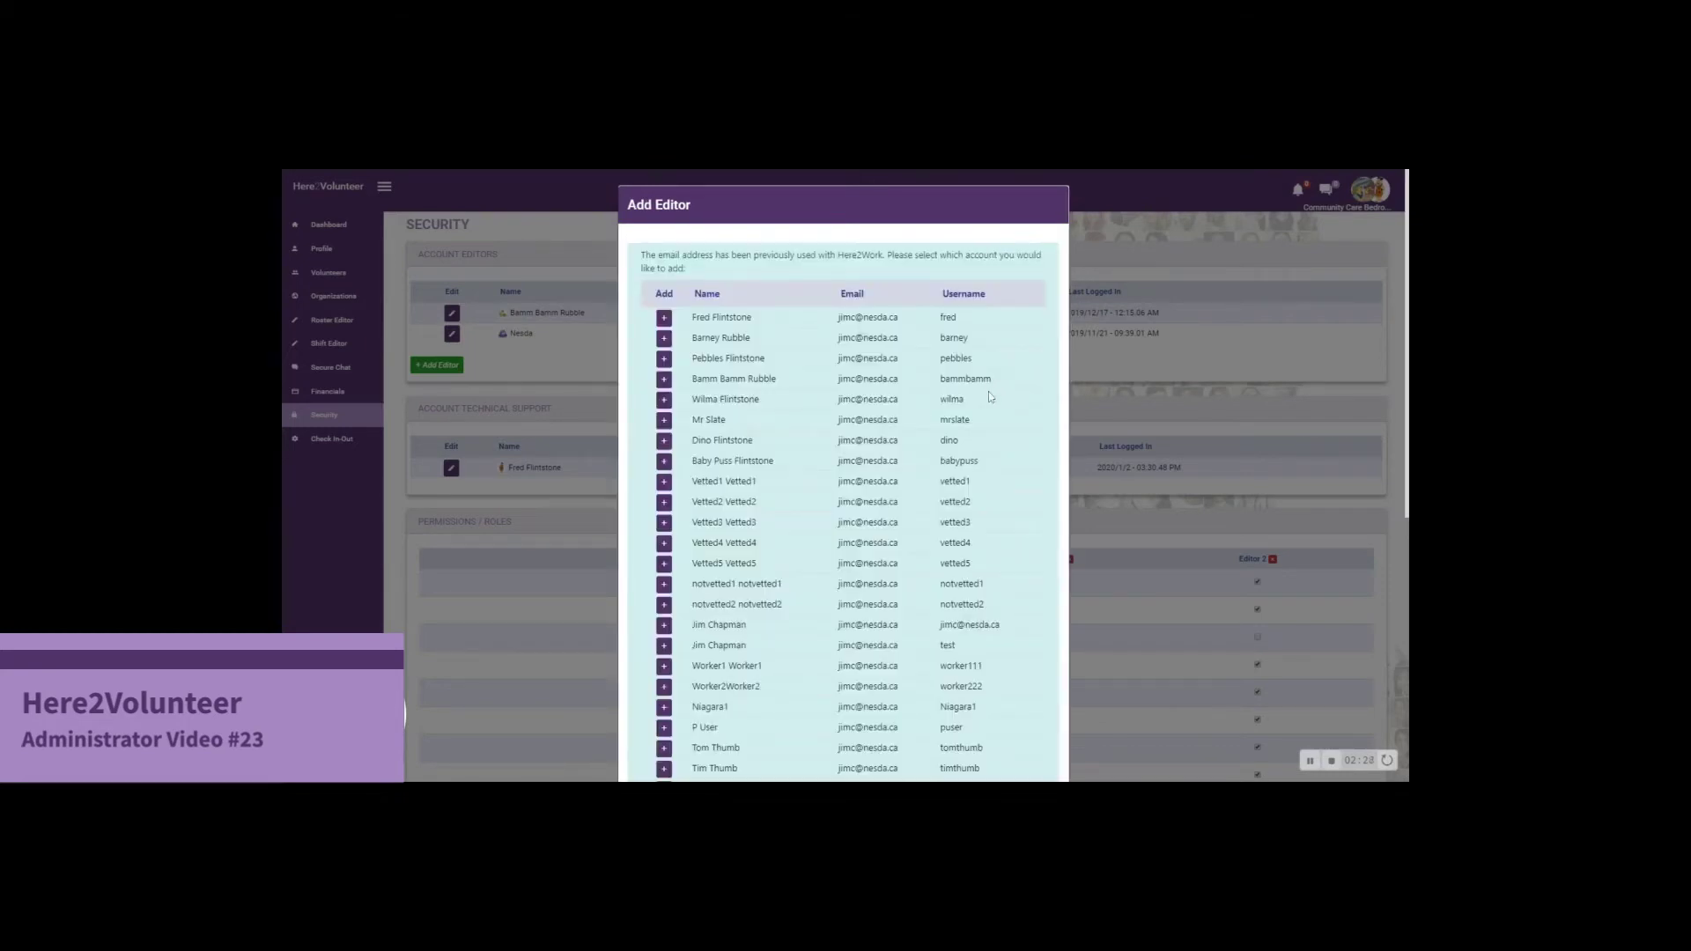
# Add the matching account from the results as an Editor 2 editor
pyautogui.scroll(-3, 776, 426)
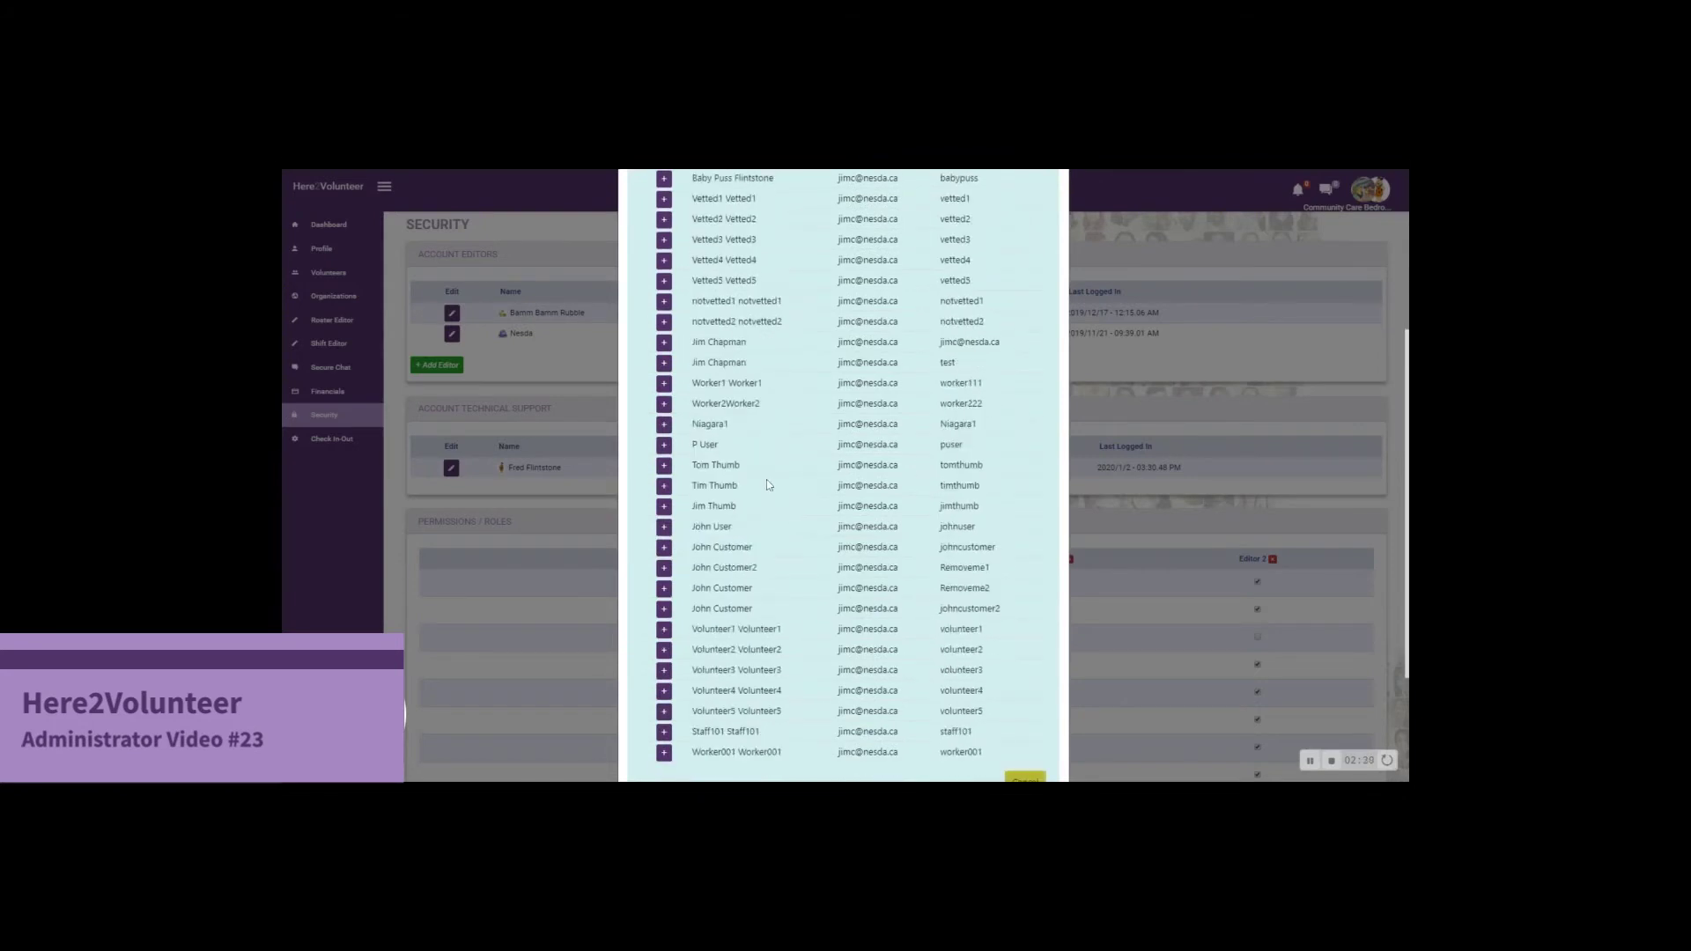
pyautogui.scroll(3, 768, 485)
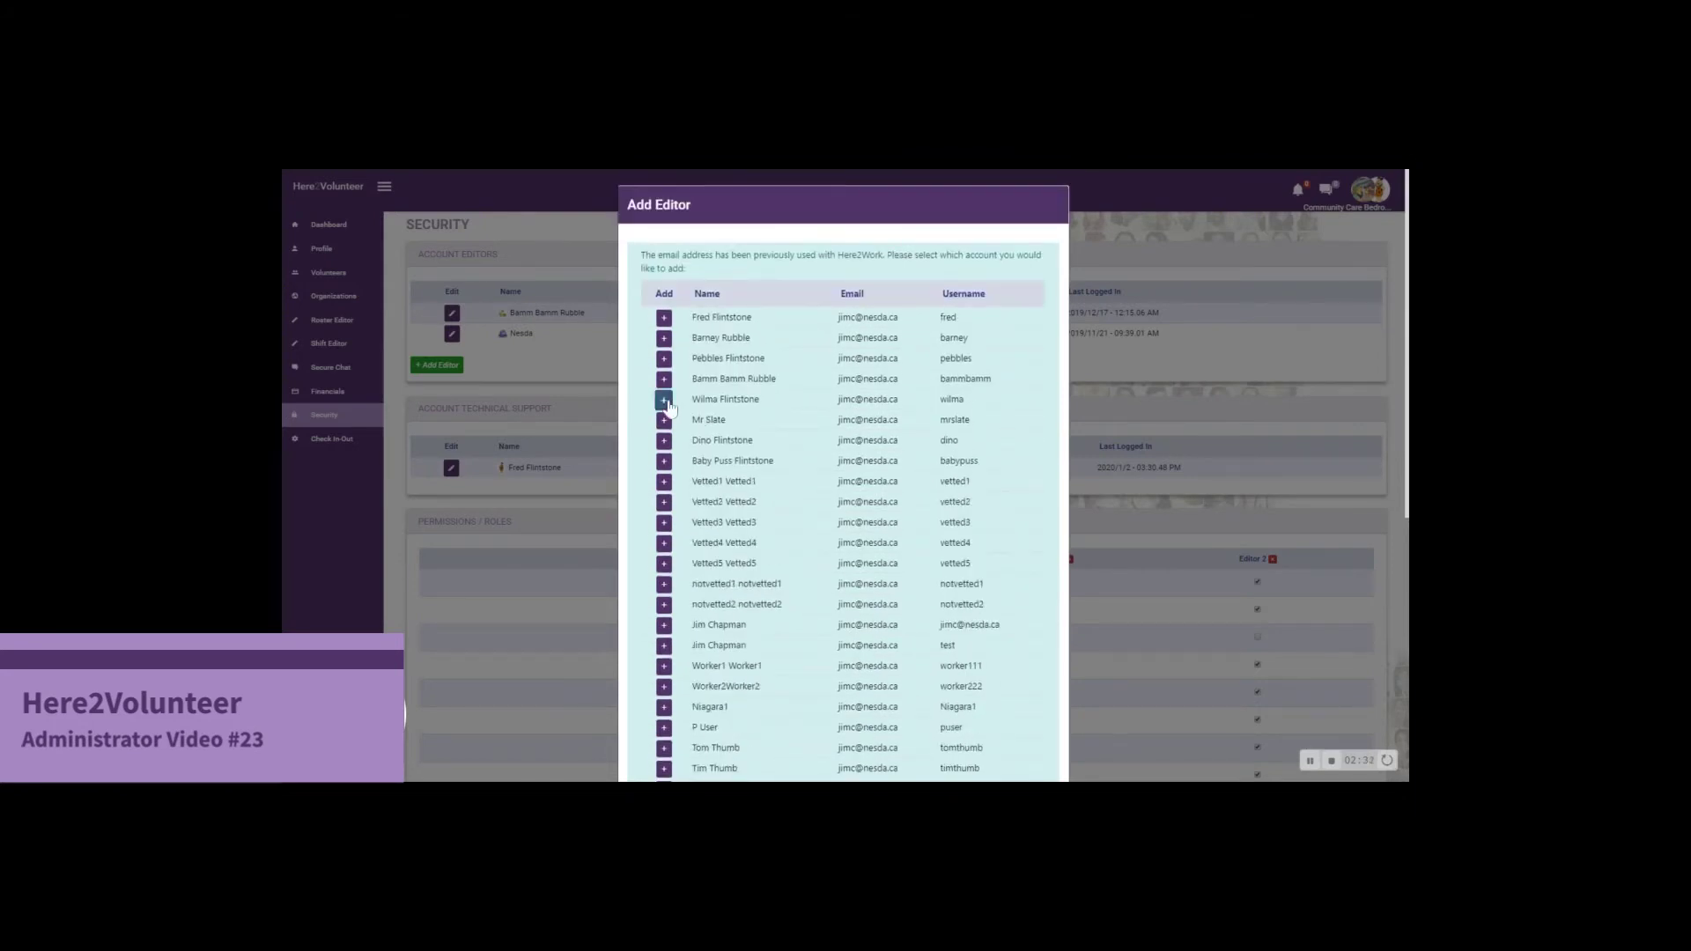
pyautogui.click(664, 399)
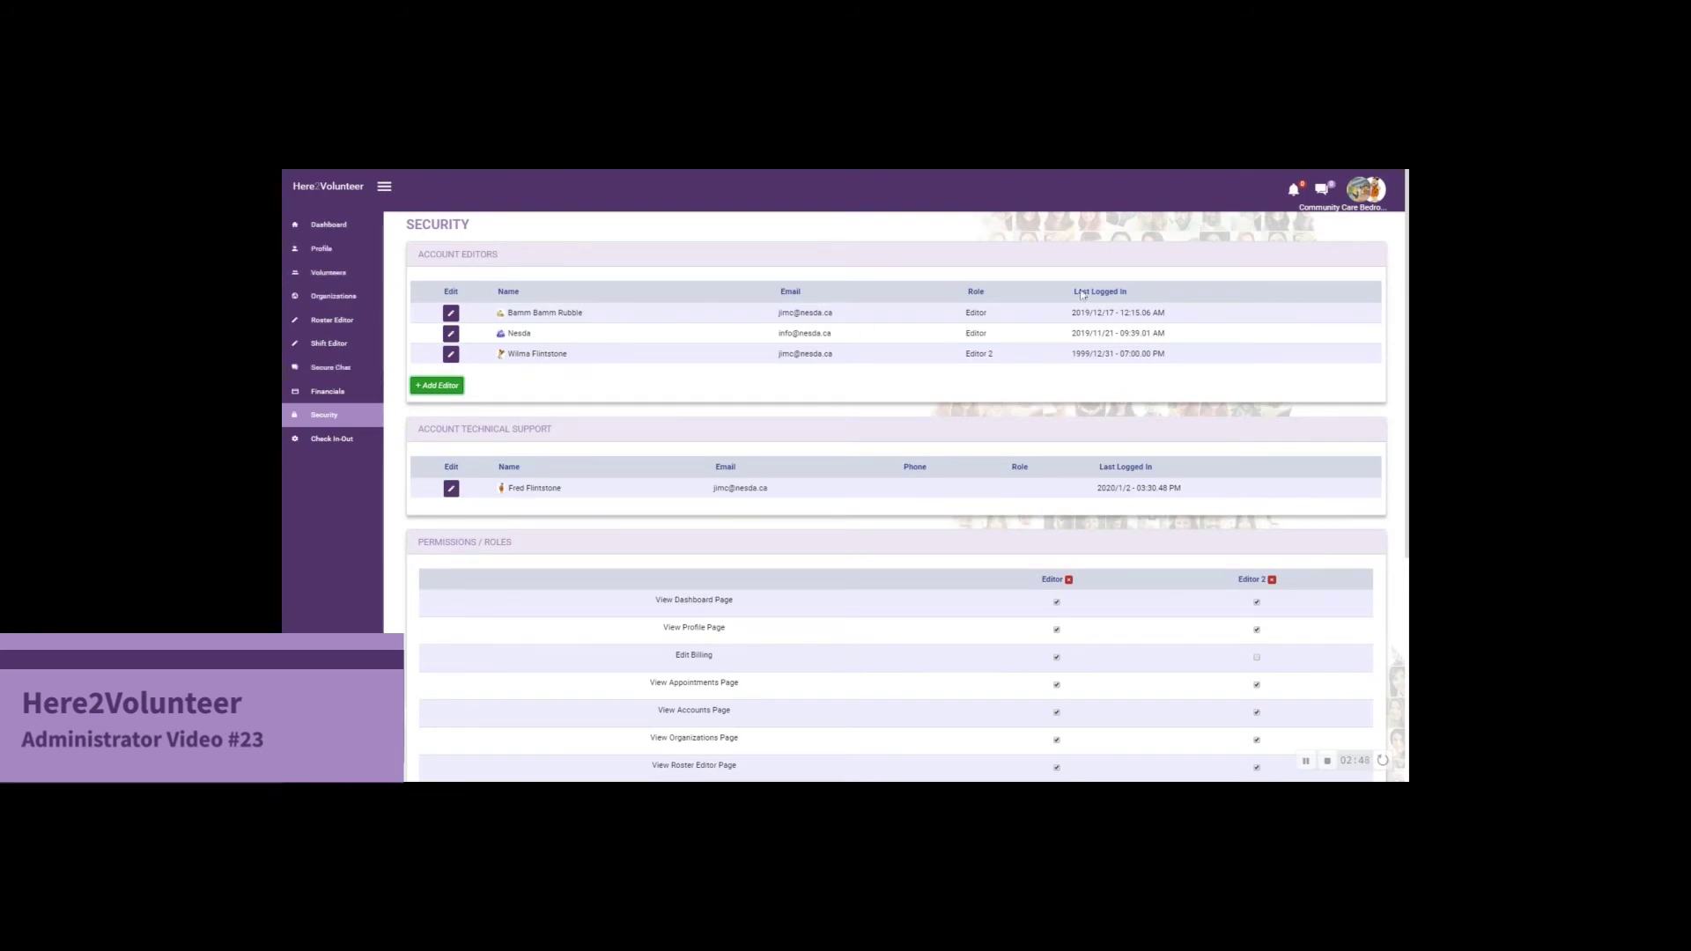
# Sign out, sign in as the new Editor 2 user, and switch to Community Care Bedrock
pyautogui.click(1371, 198)
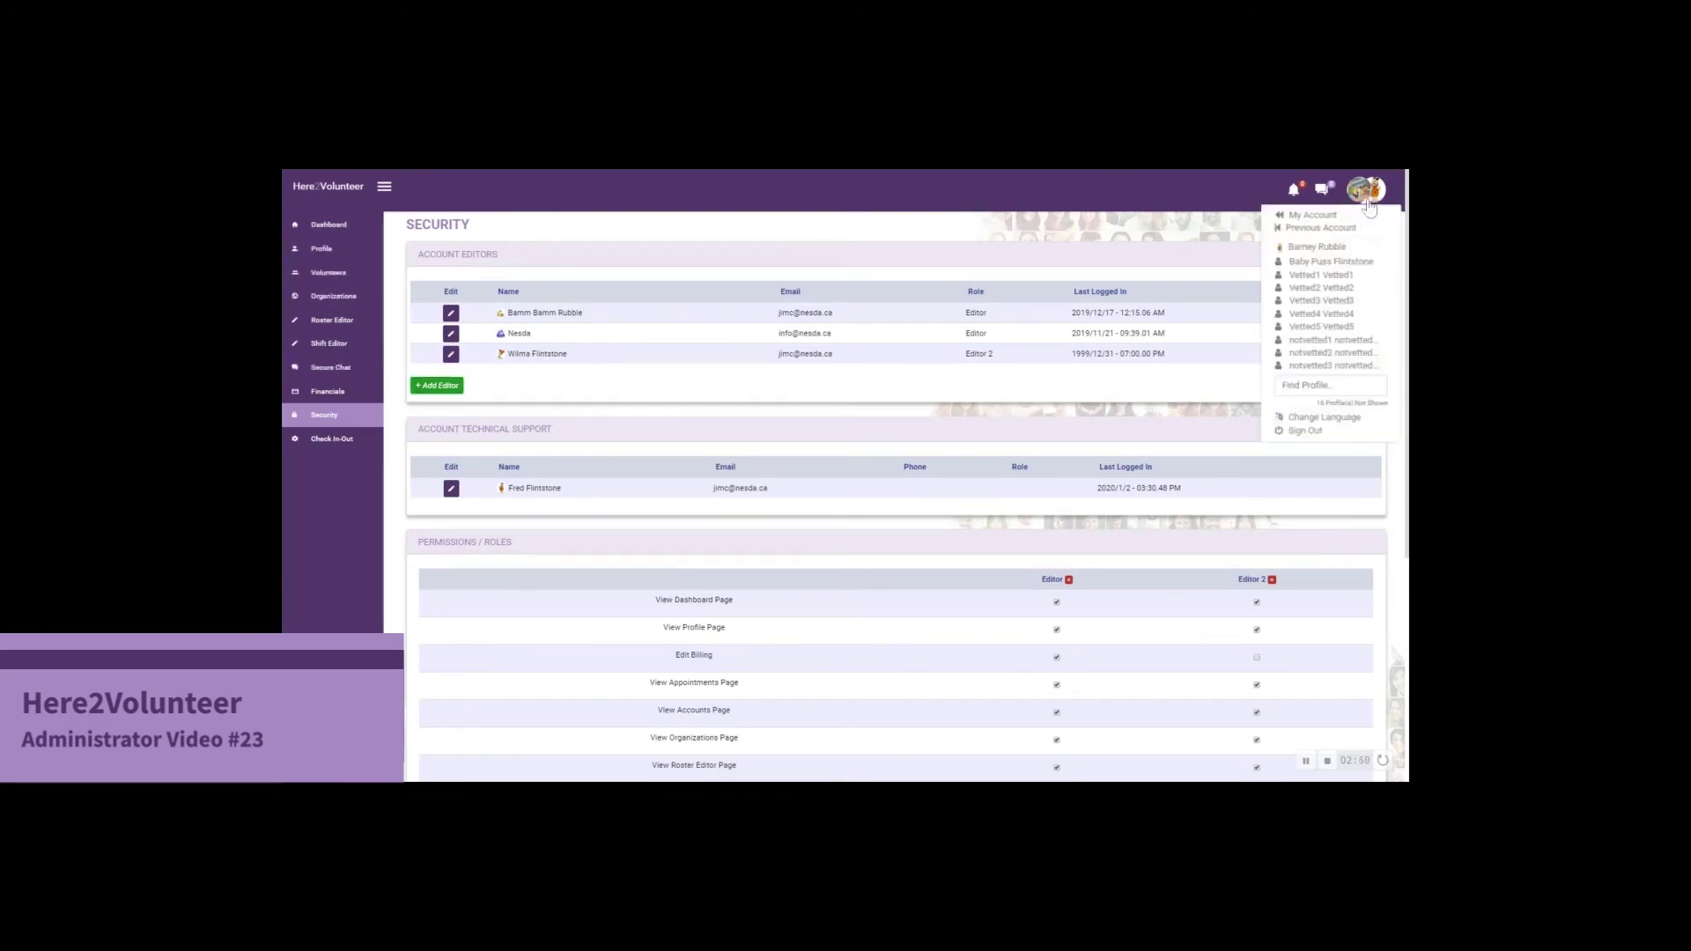
pyautogui.click(1312, 432)
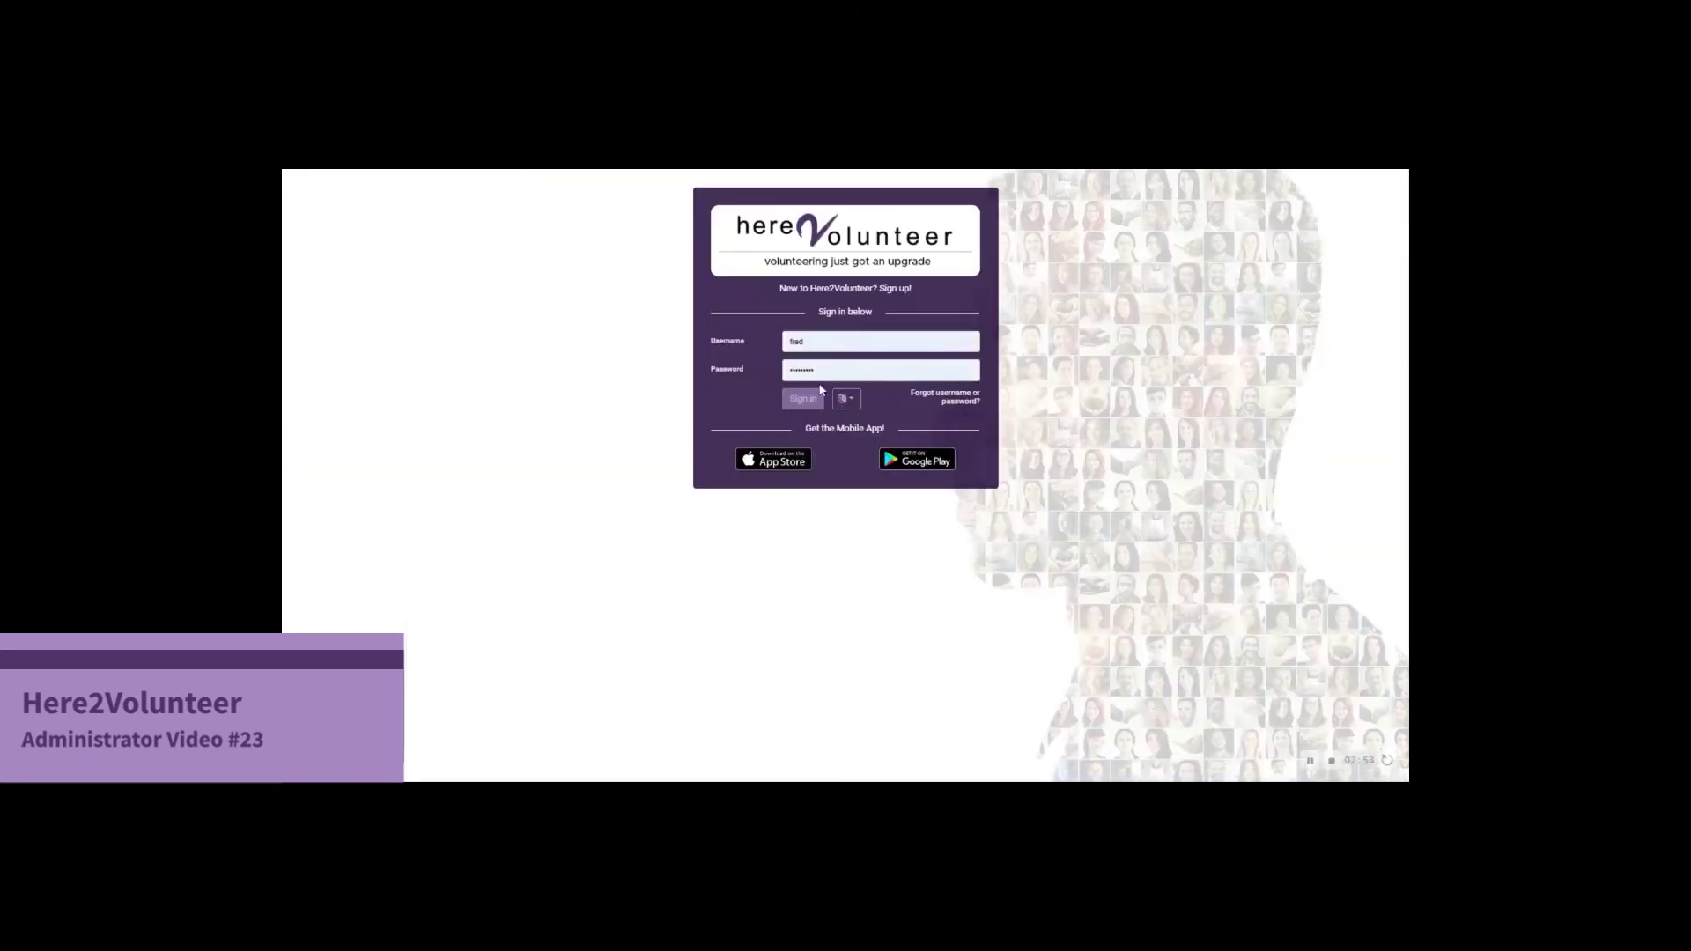
pyautogui.doubleClick(797, 341)
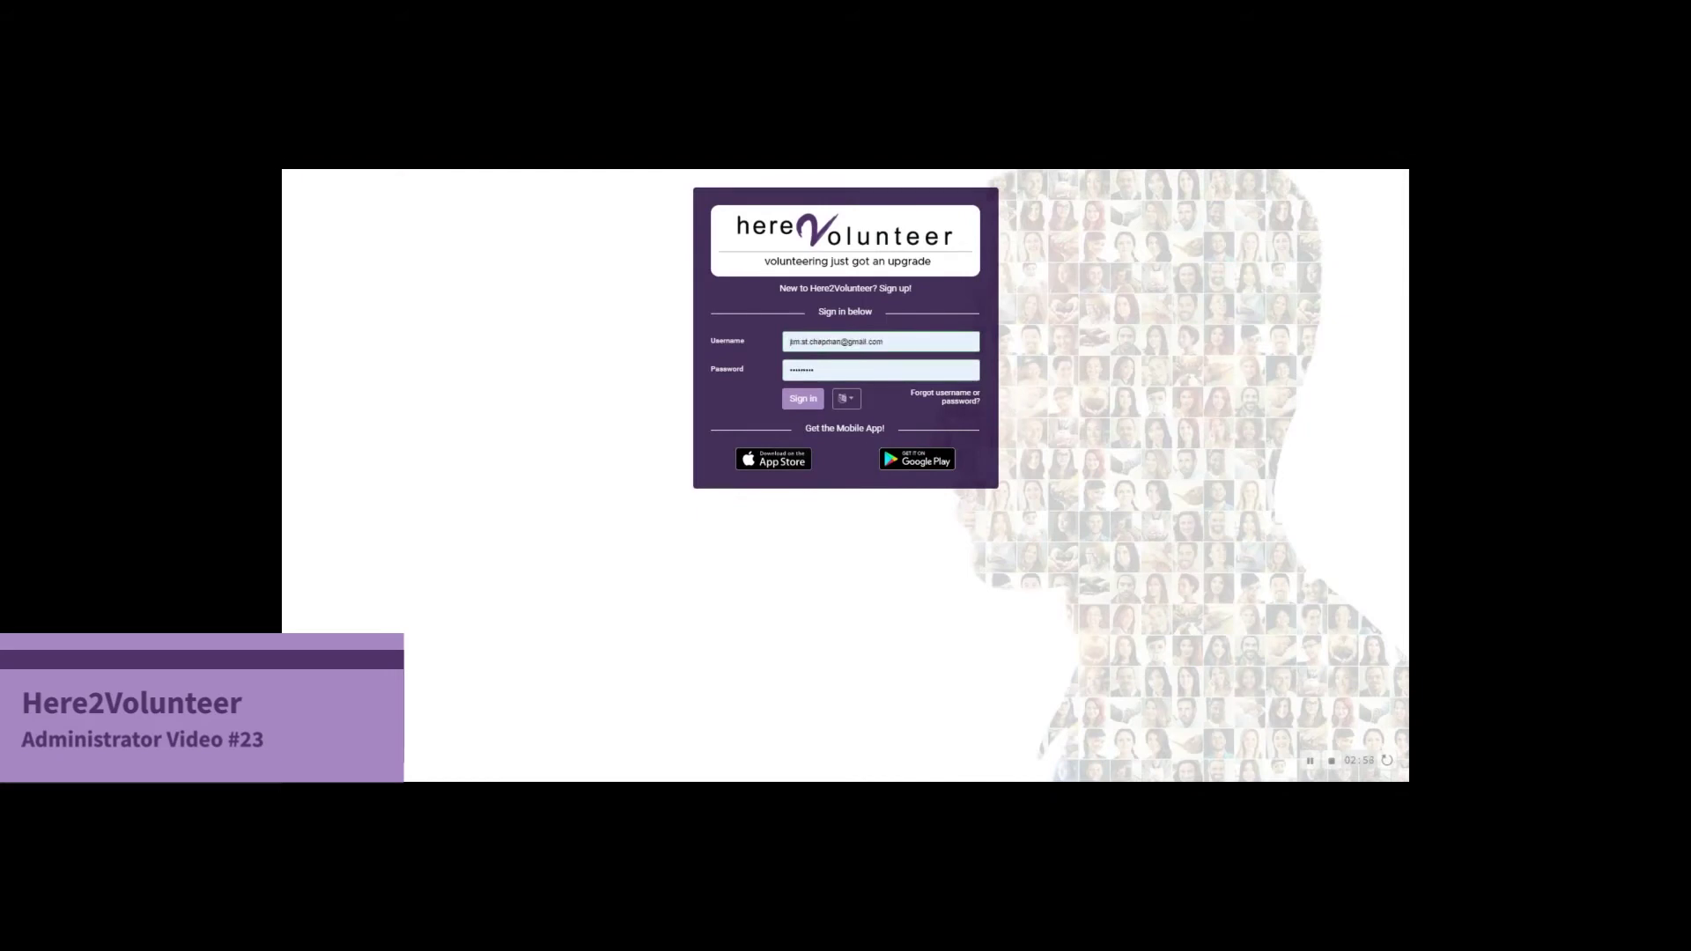
pyautogui.hotkey('ctrl', 'a')
pyautogui.write('wilma')
pyautogui.click(803, 398)
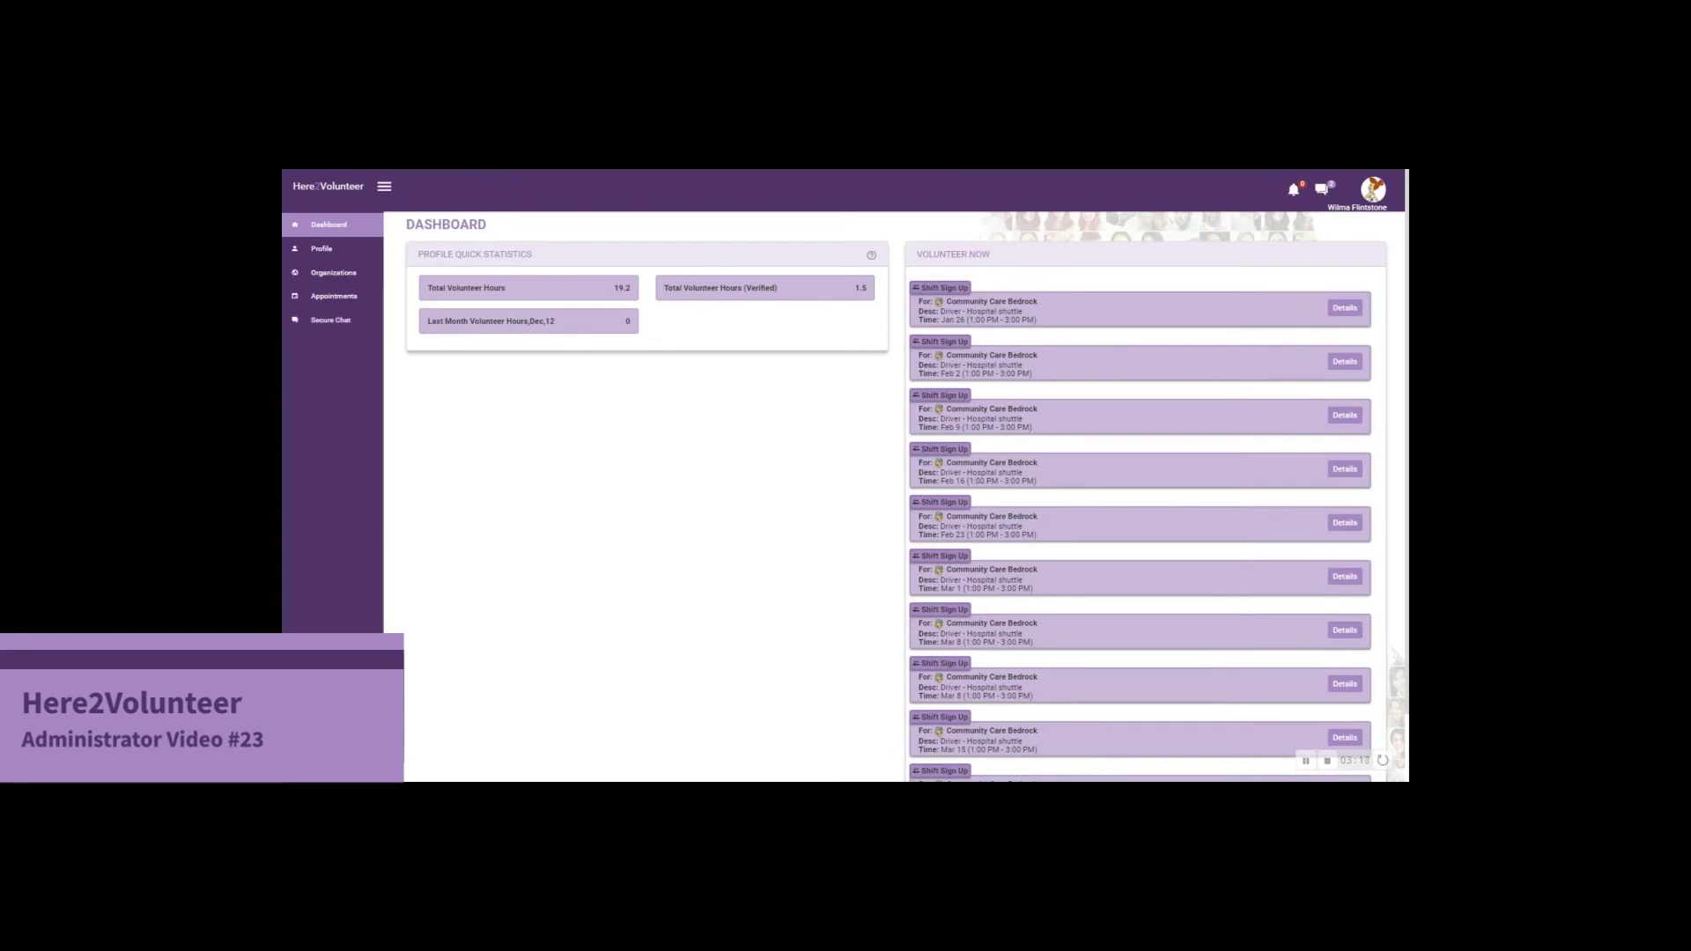
pyautogui.click(1372, 195)
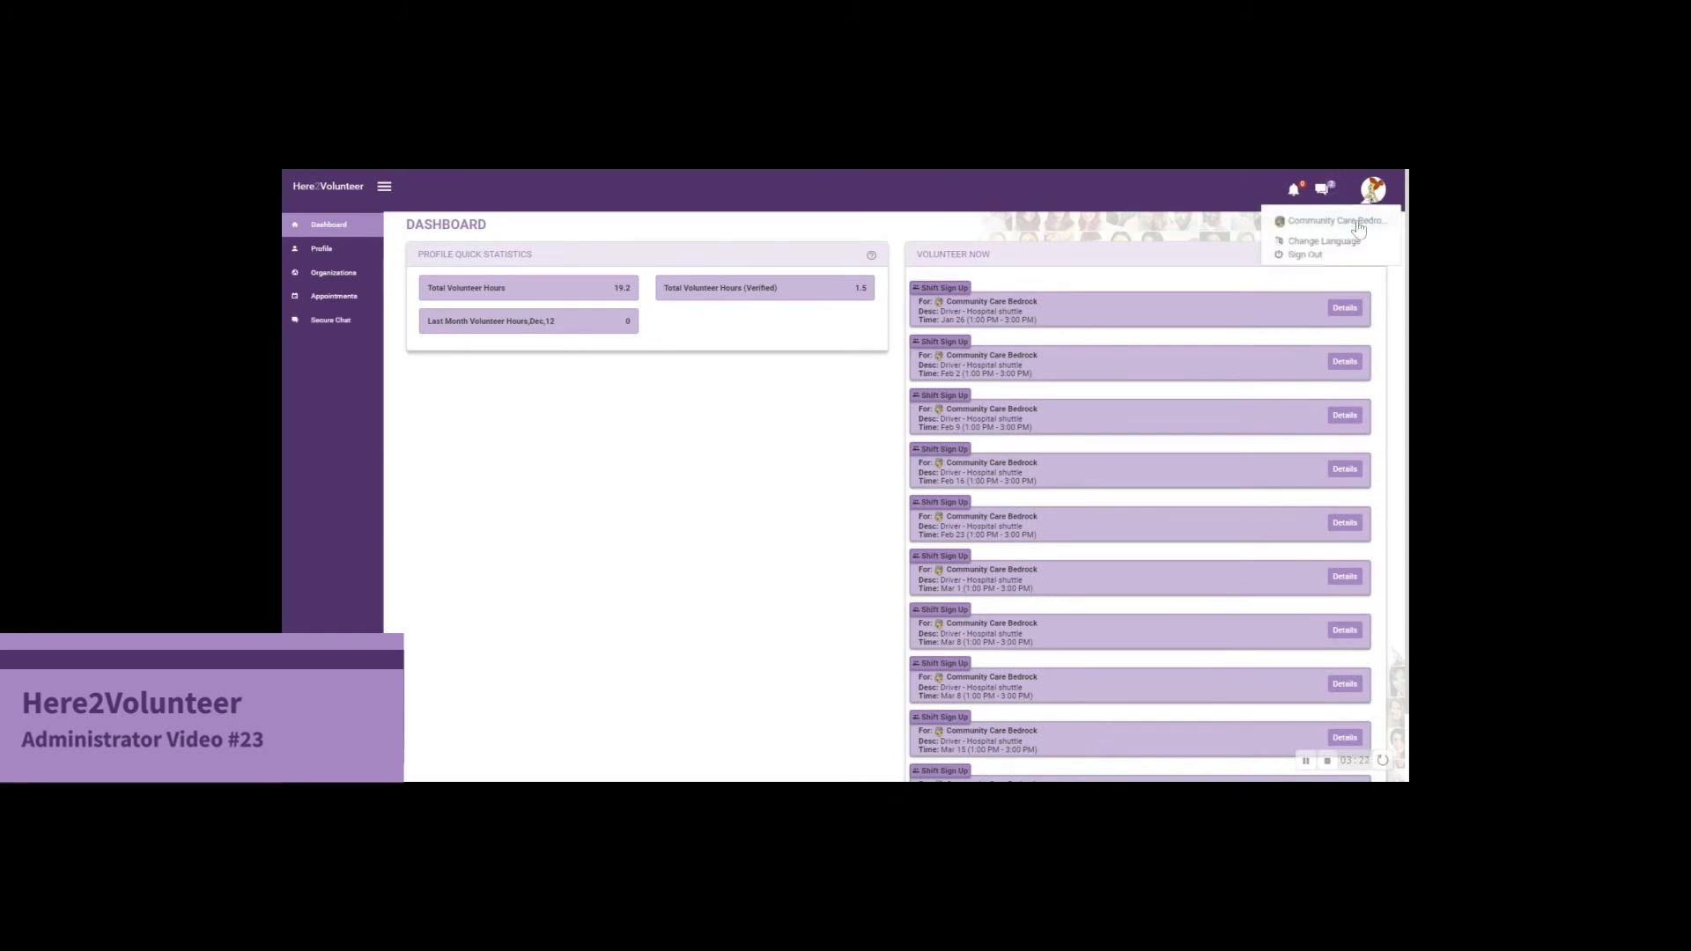
pyautogui.click(1358, 228)
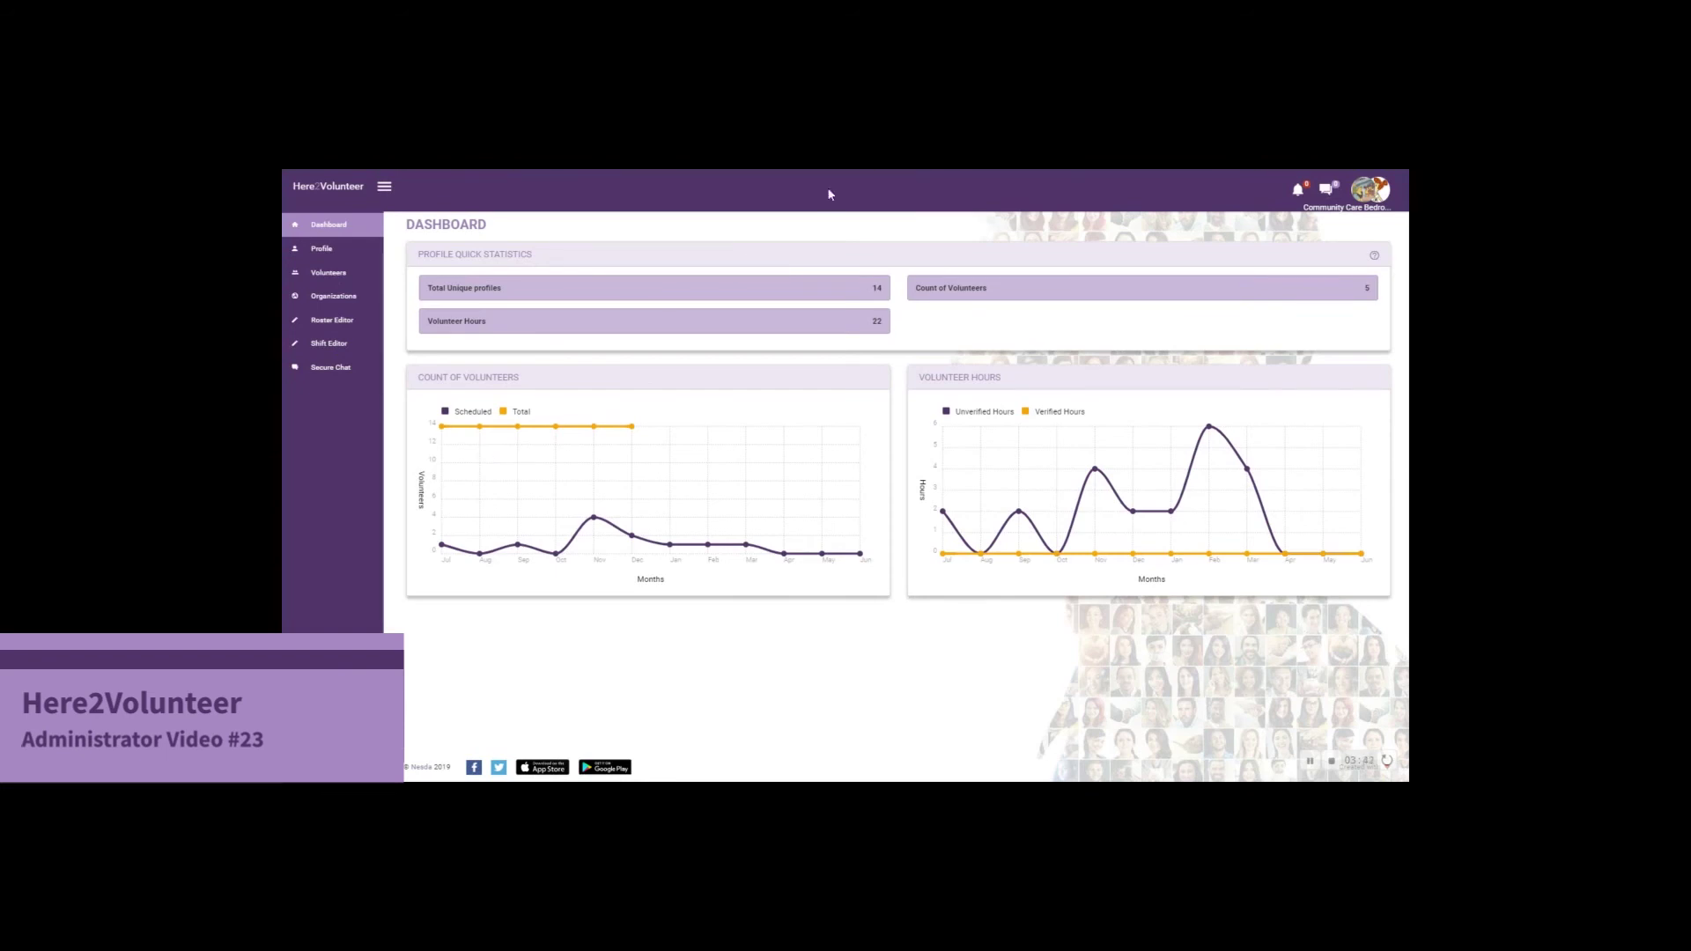
# Sign back in as administrator and switch to the Community Care Bedrock organization
pyautogui.click(1370, 190)
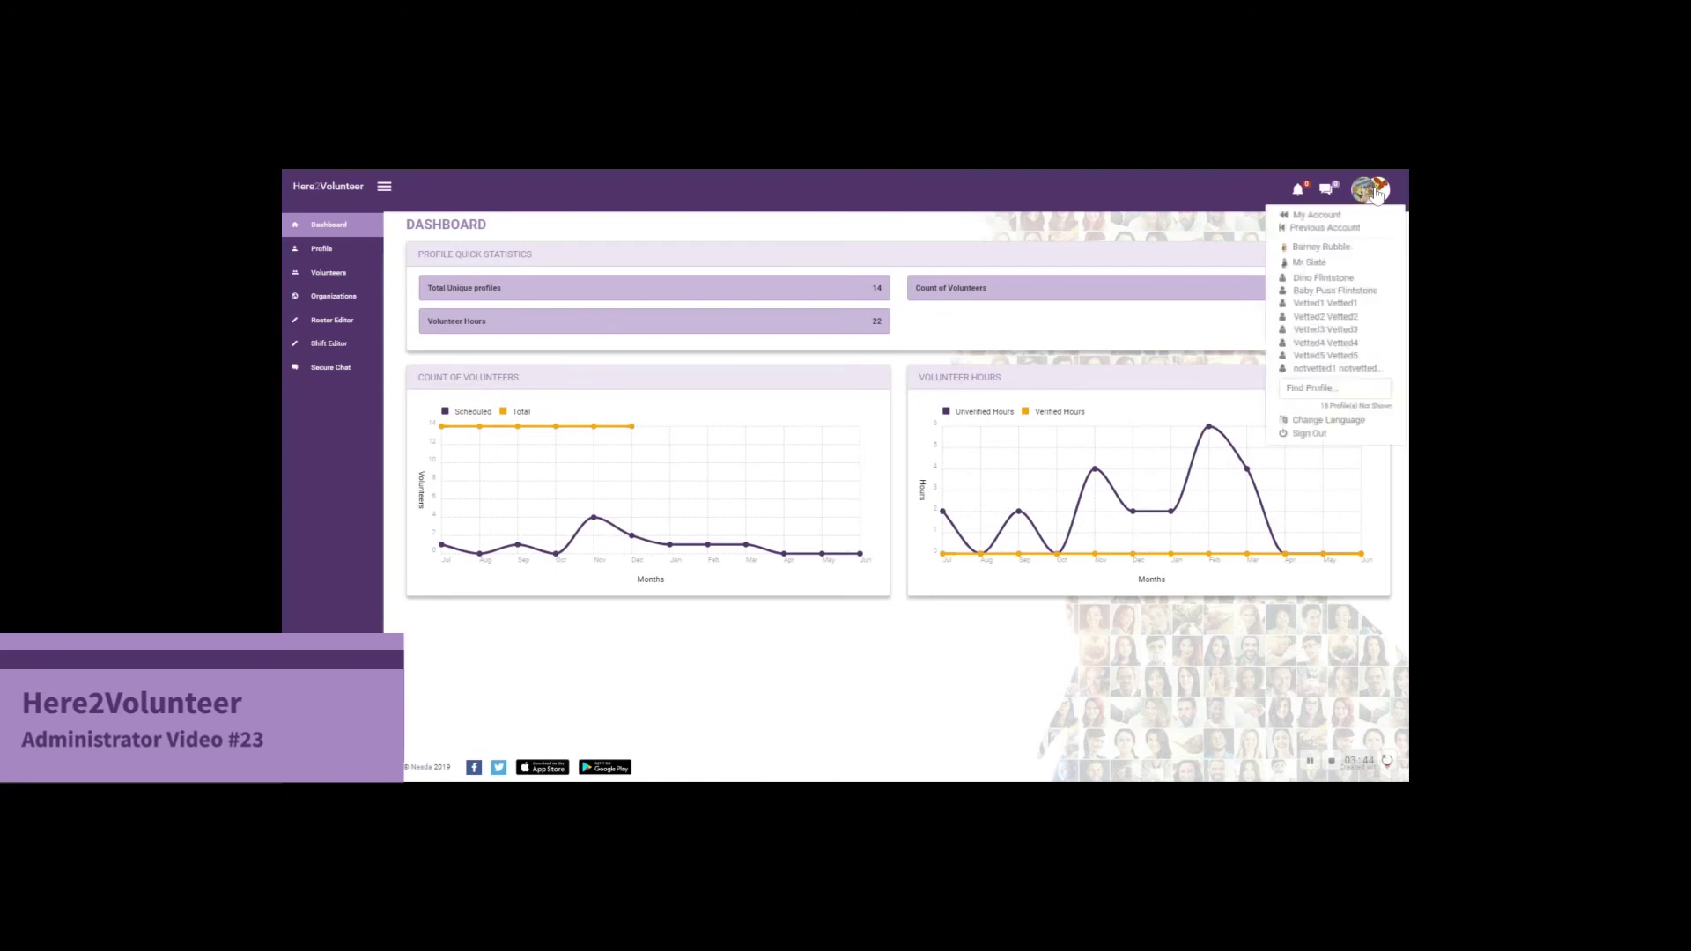
pyautogui.click(1312, 435)
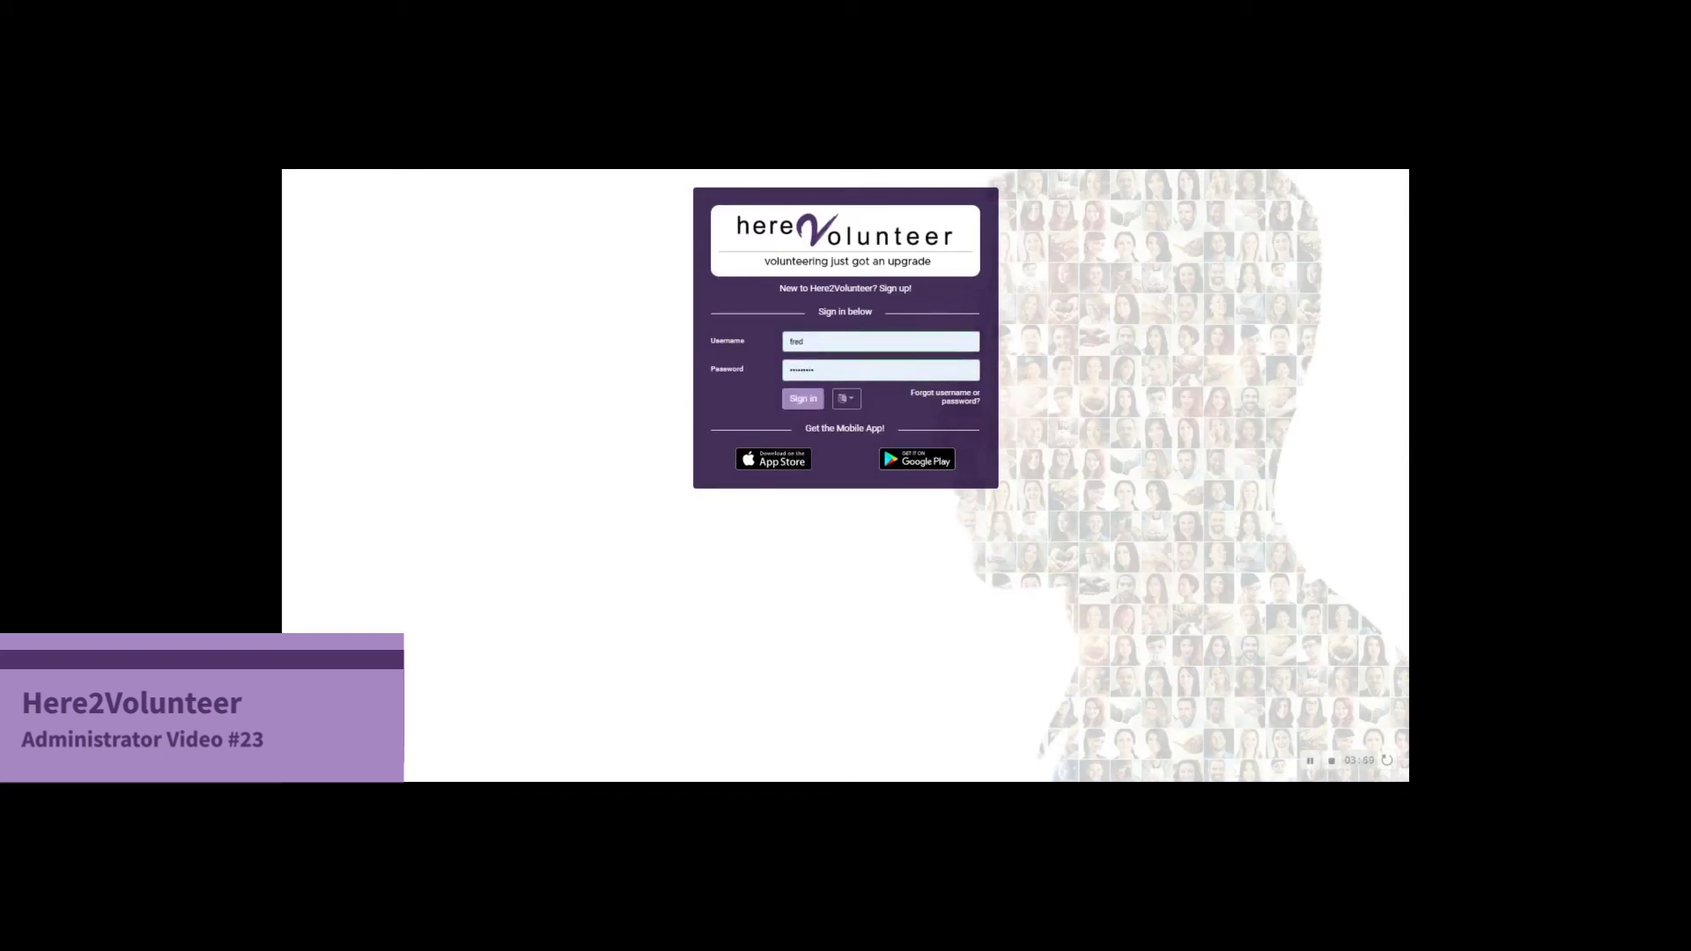
pyautogui.click(803, 401)
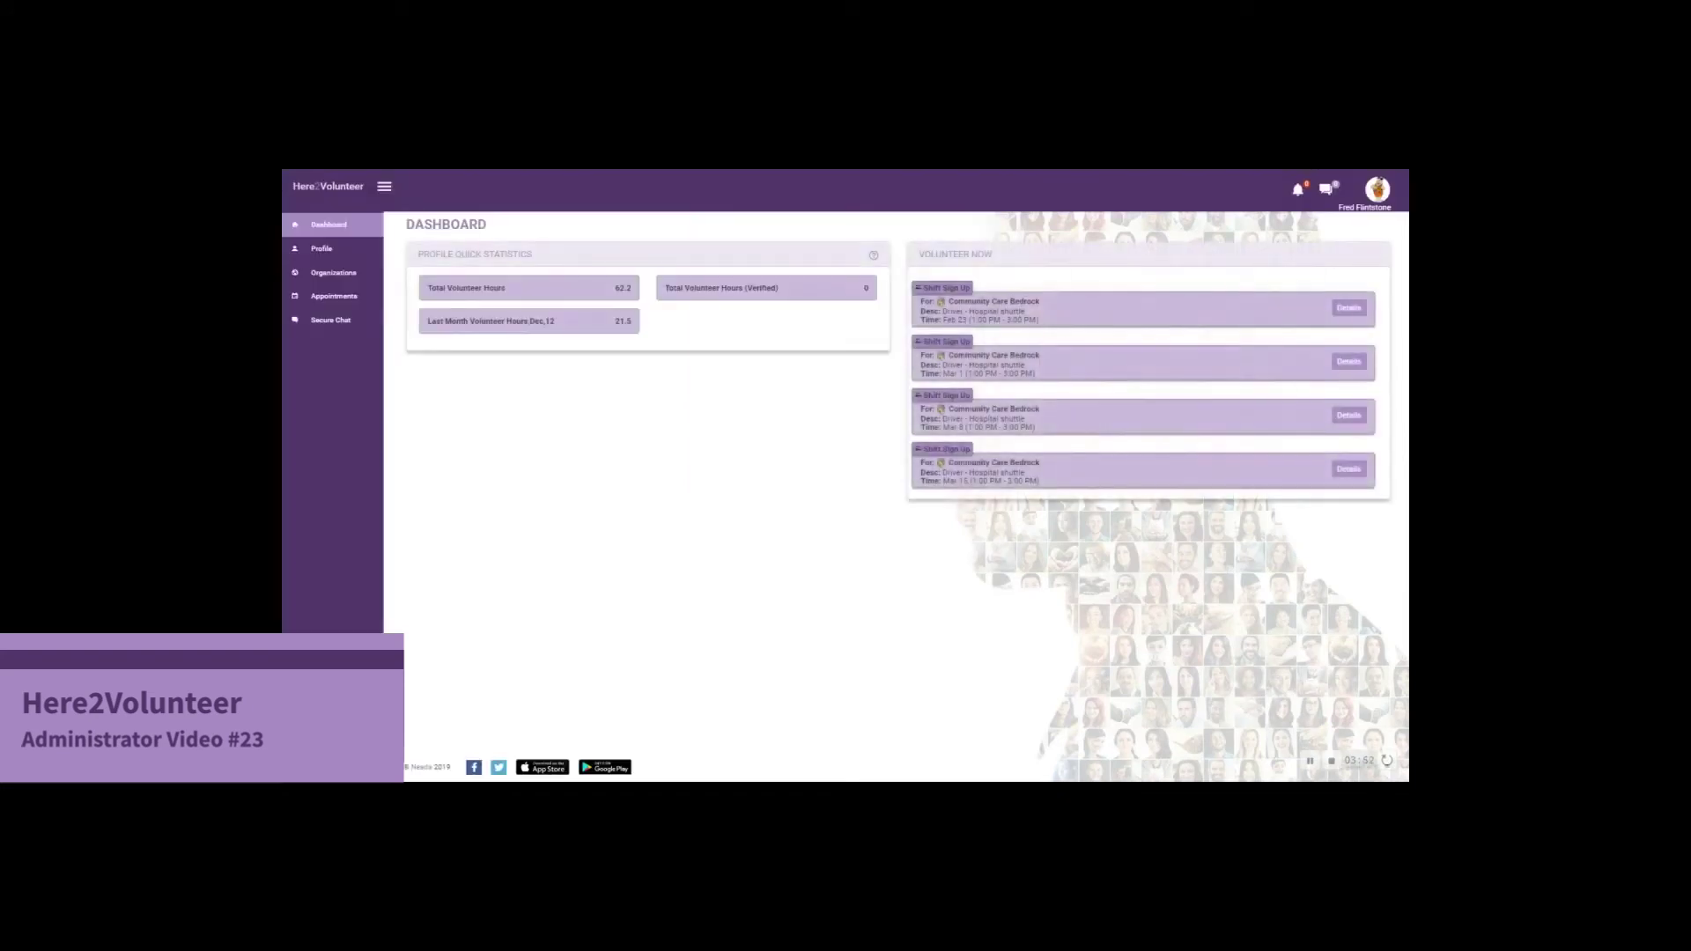
pyautogui.click(1379, 194)
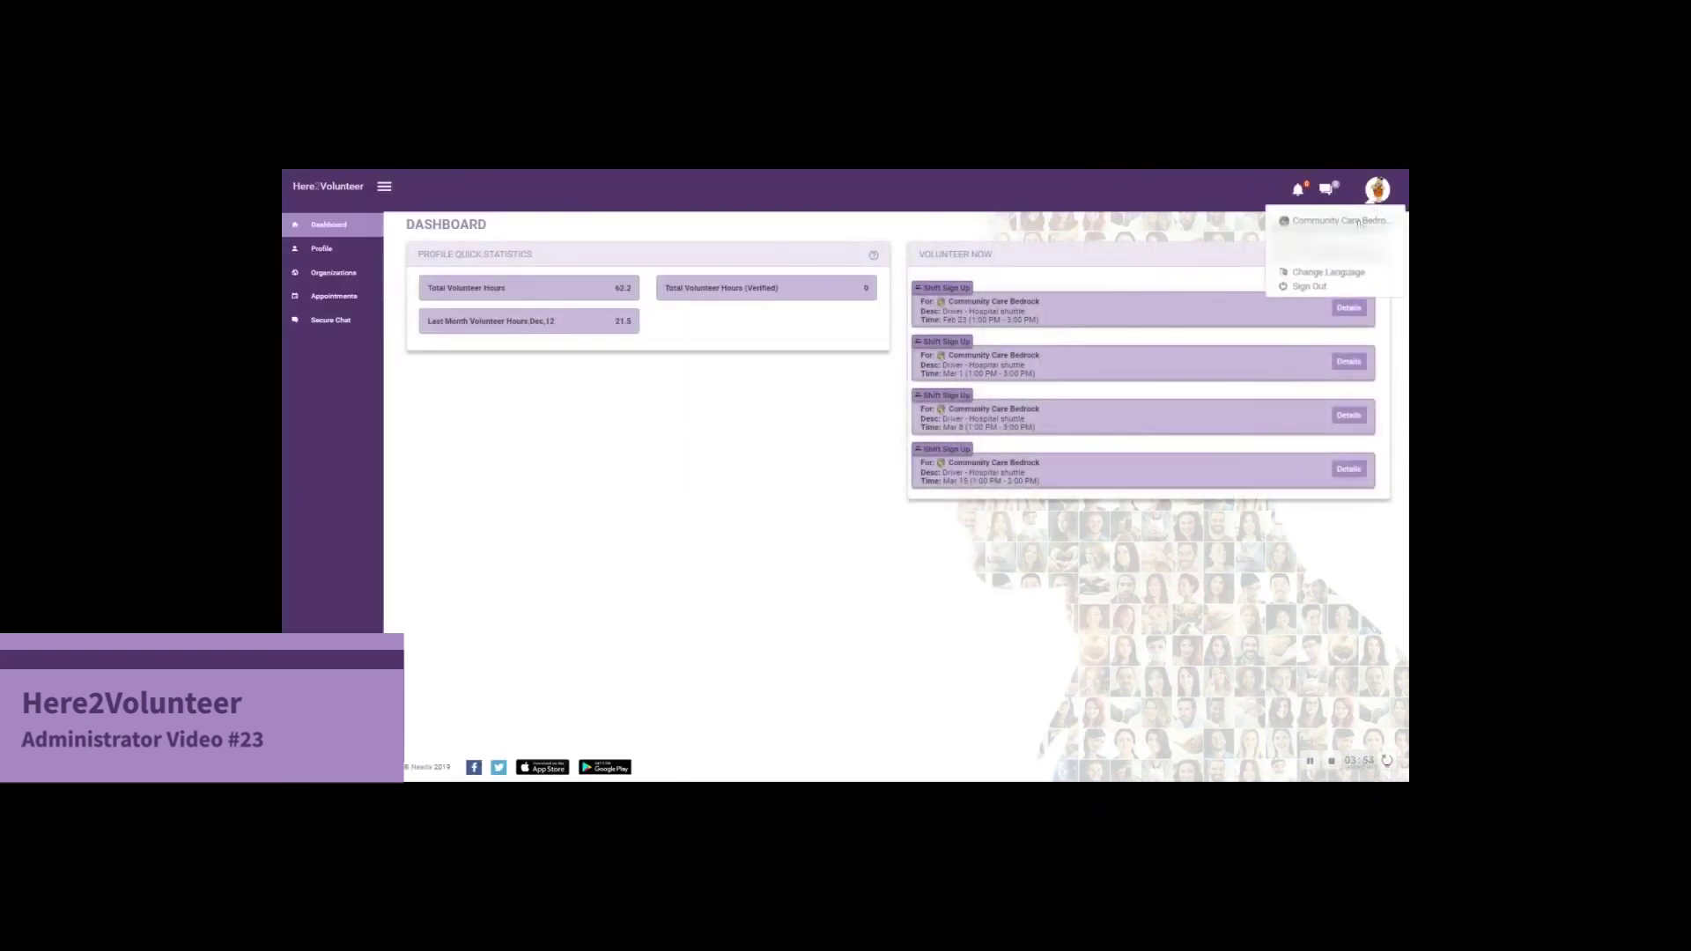
pyautogui.click(1357, 221)
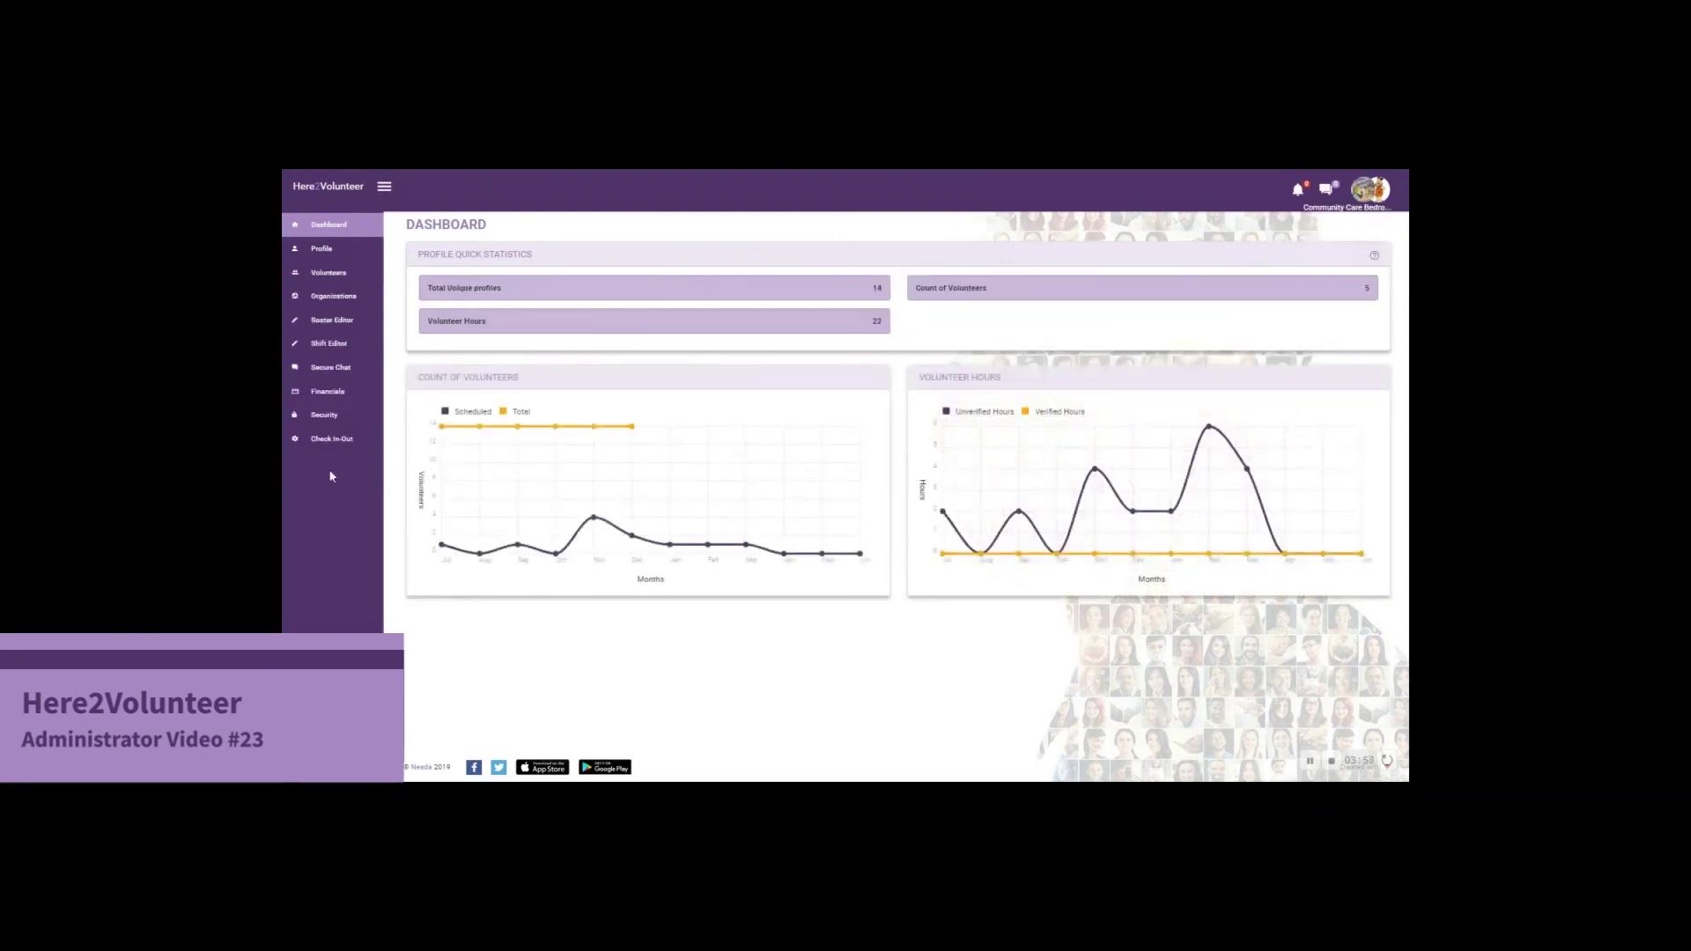
# Return to the Security page and re-save the Editor and Editor 2 role permissions
pyautogui.click(331, 423)
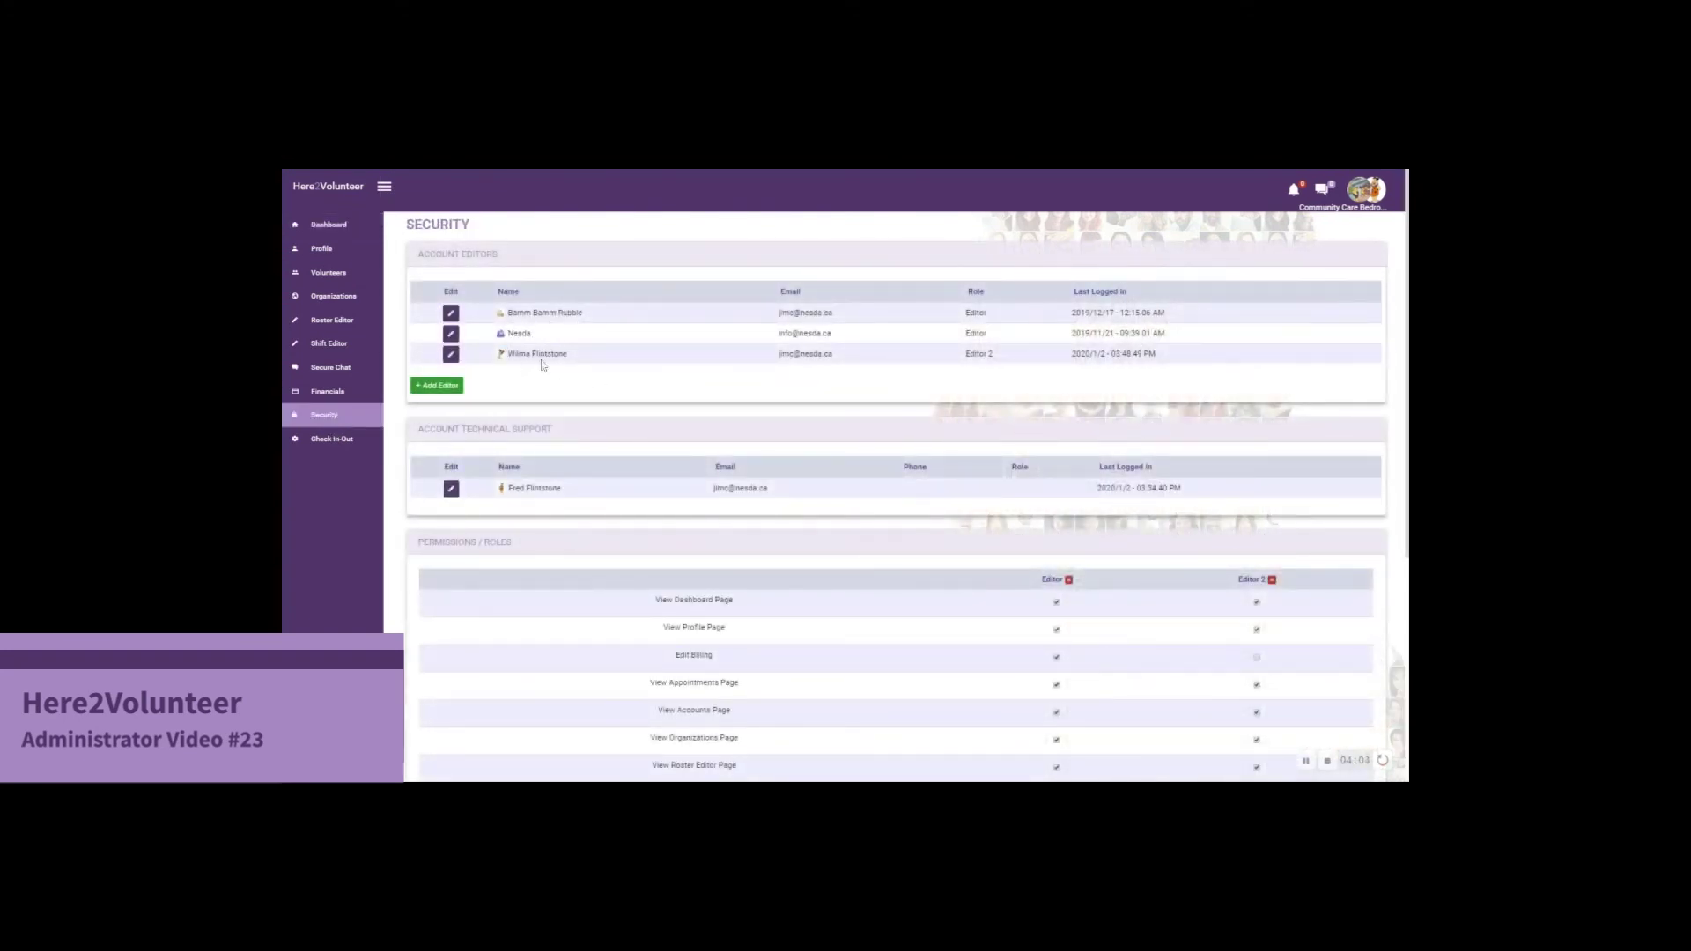
pyautogui.scroll(-4, 1221, 467)
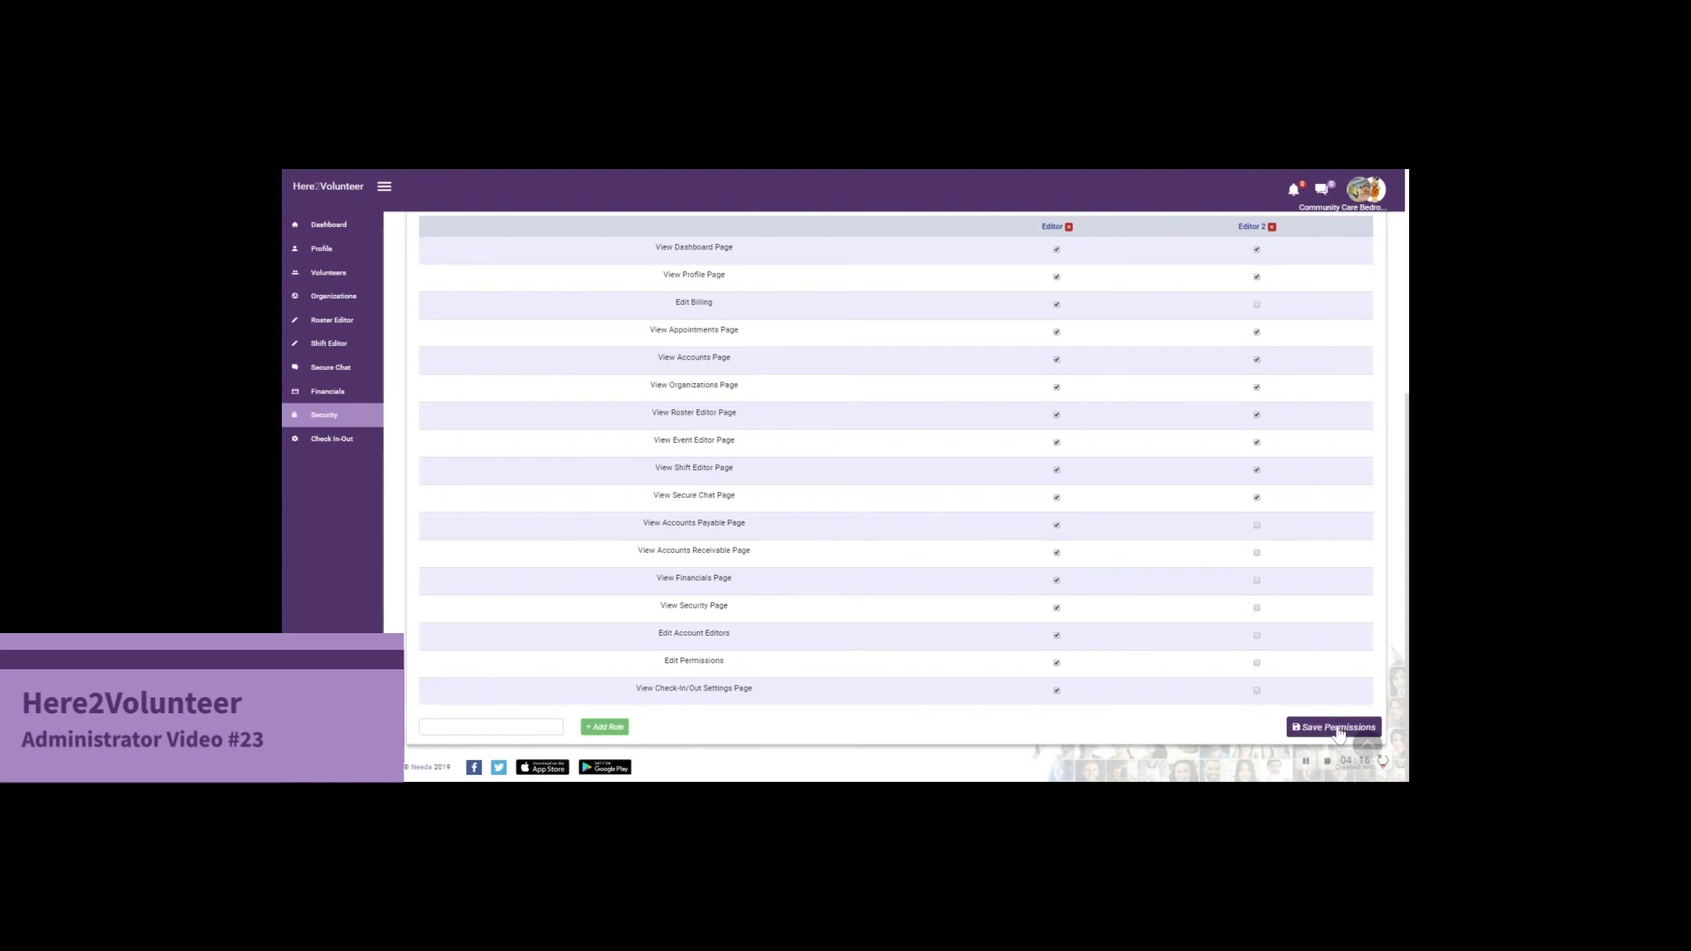
pyautogui.click(1338, 728)
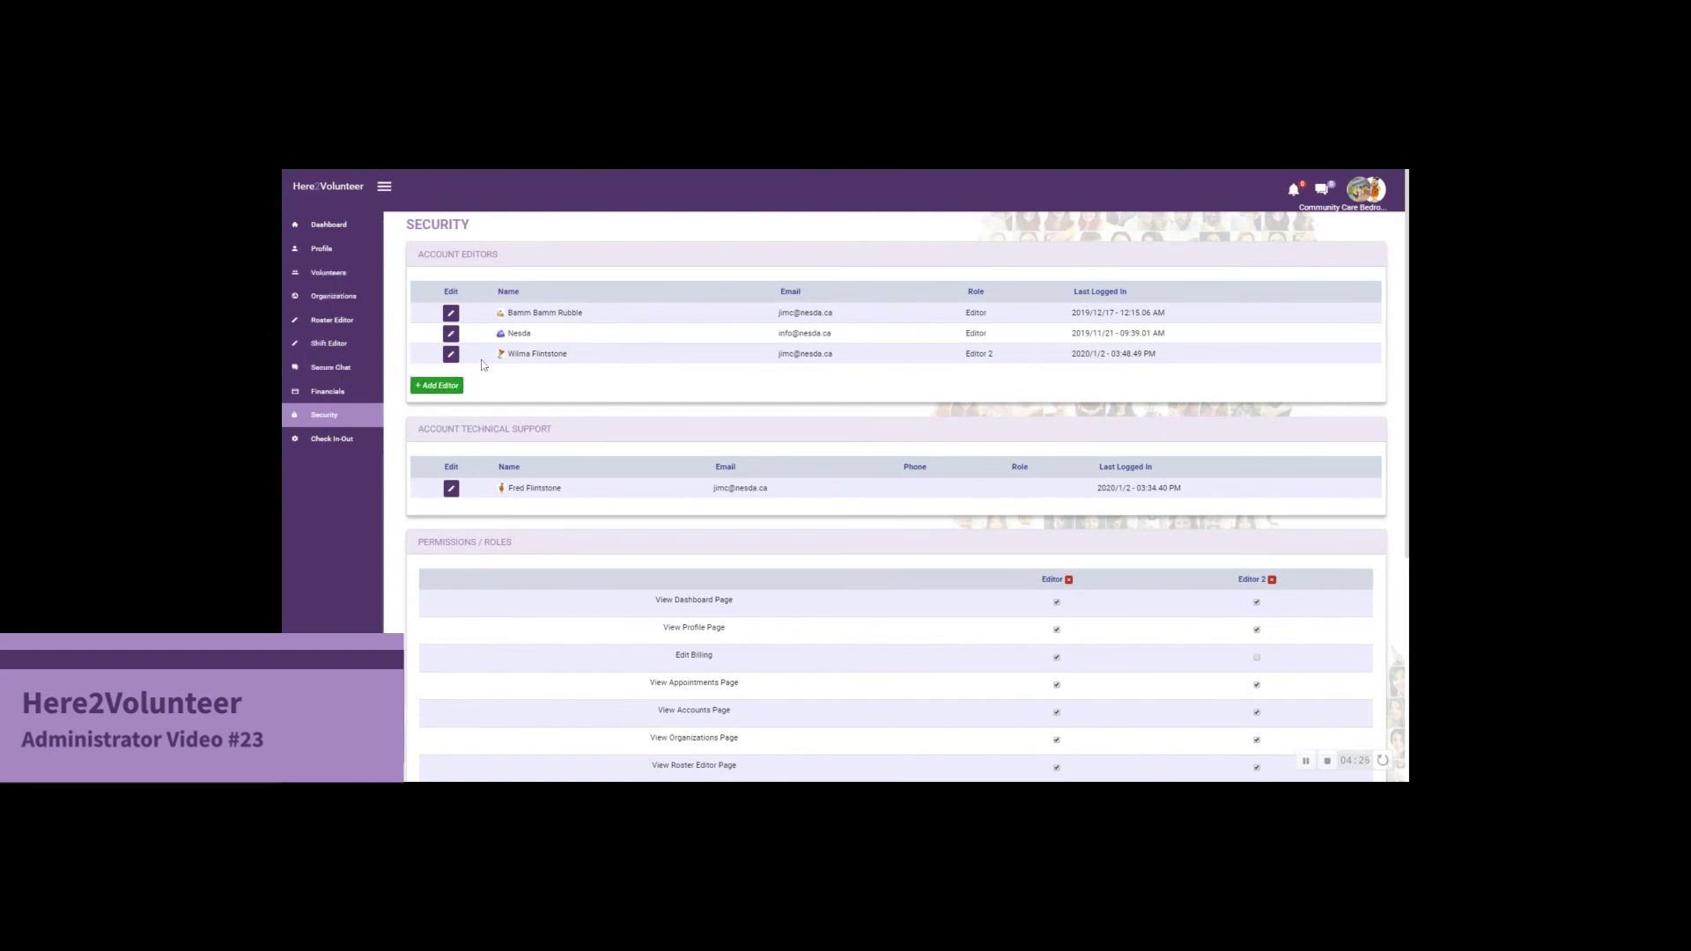
# Remove the Editor 2 account editor from the Account Editors list
pyautogui.click(451, 357)
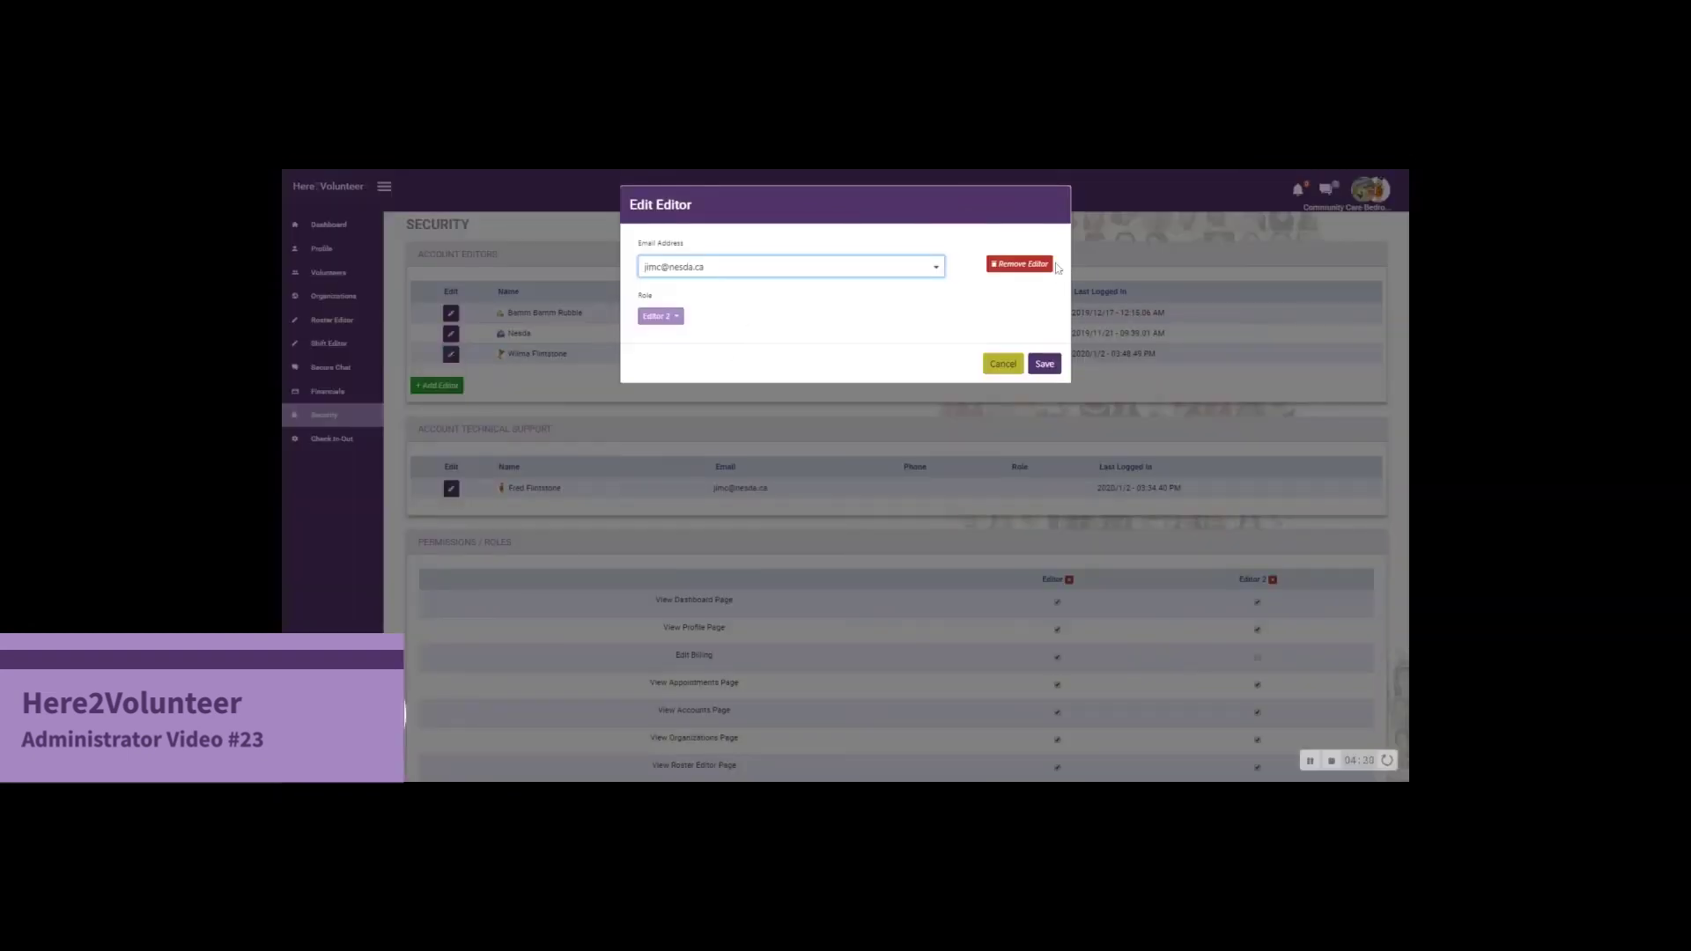
pyautogui.click(1044, 264)
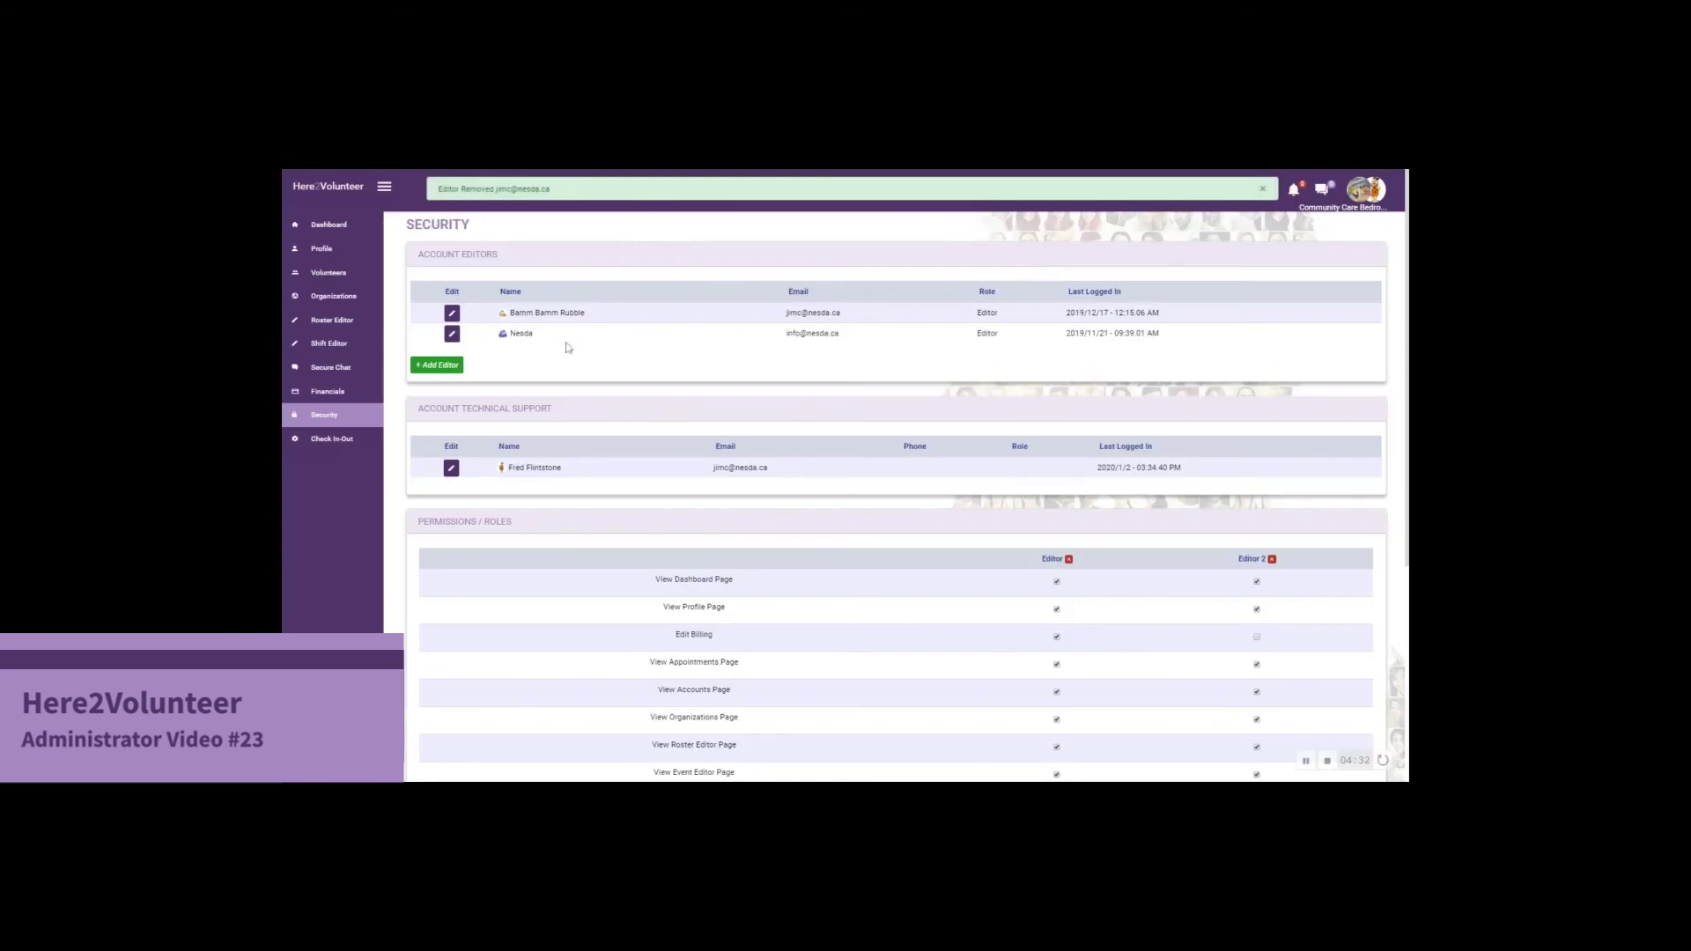